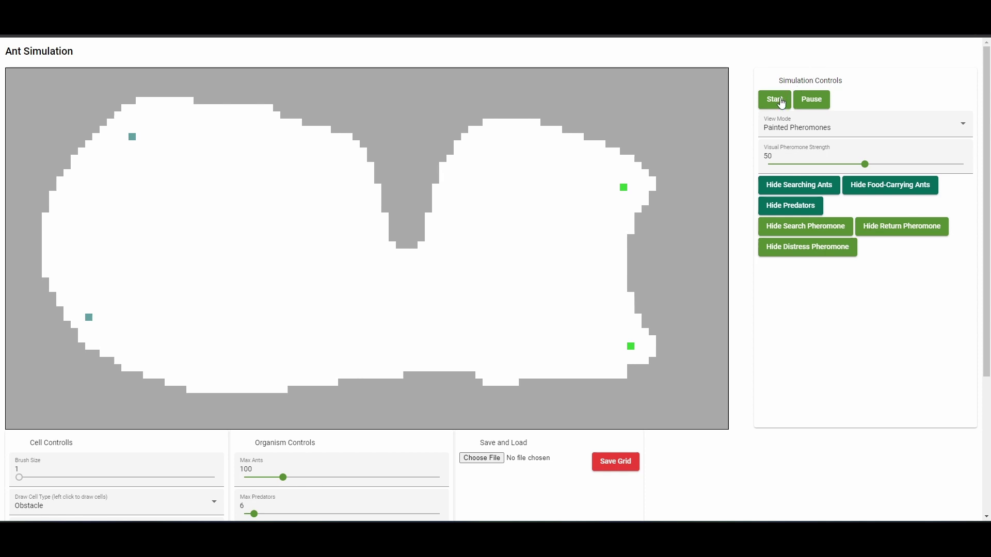
{"action": "left_click", "coordinate": [781, 104]}
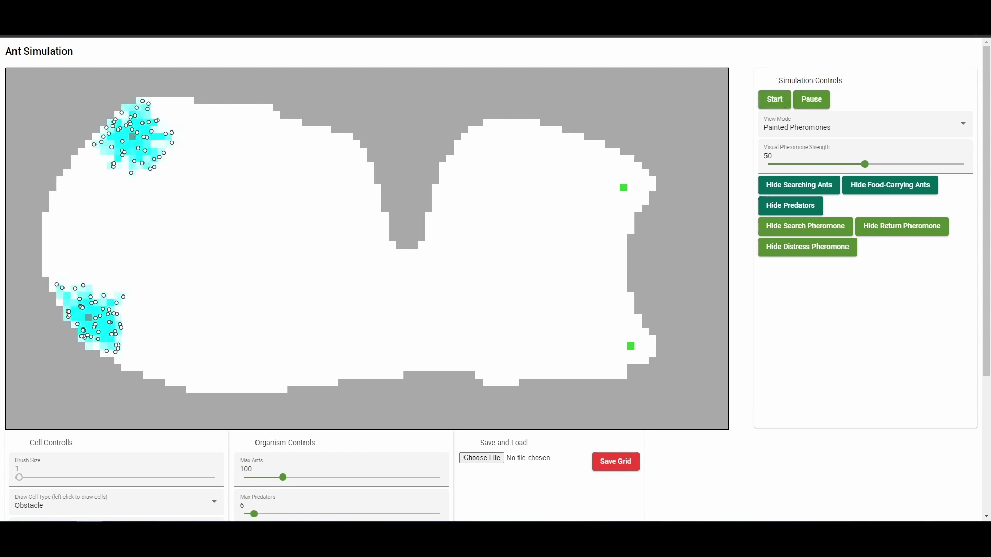
Start the colony so ants lay pheromone trails between the nest and the food.
{"action": "mouse_move", "coordinate": [133, 141]}
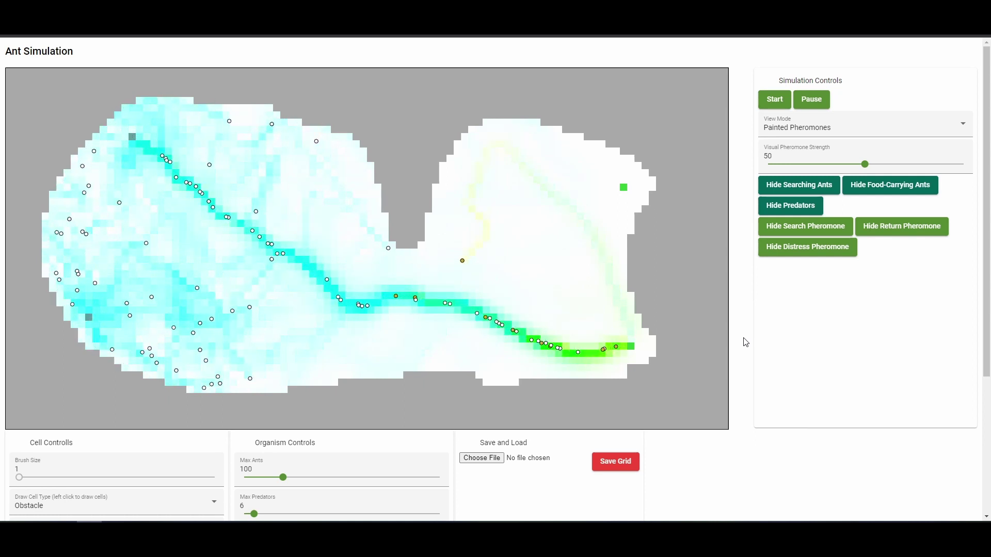
{"action": "left_click", "coordinate": [842, 230]}
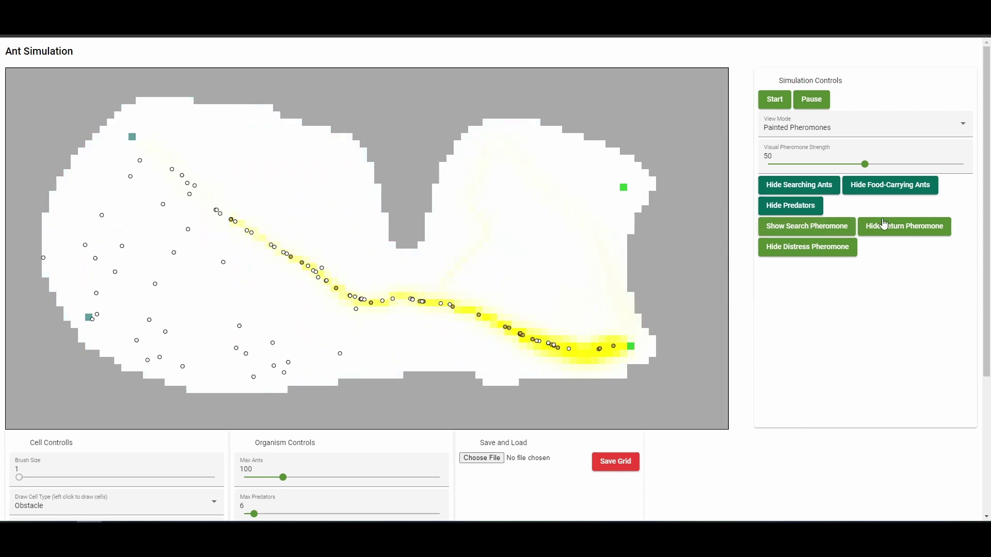
{"action": "left_click", "coordinate": [884, 223]}
{"action": "left_click", "coordinate": [839, 227]}
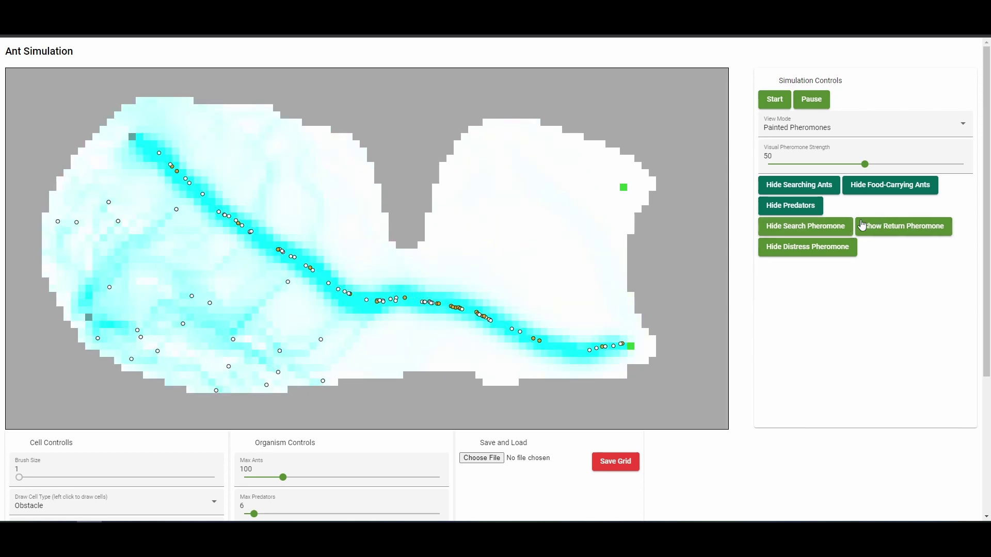
{"action": "left_click", "coordinate": [900, 223]}
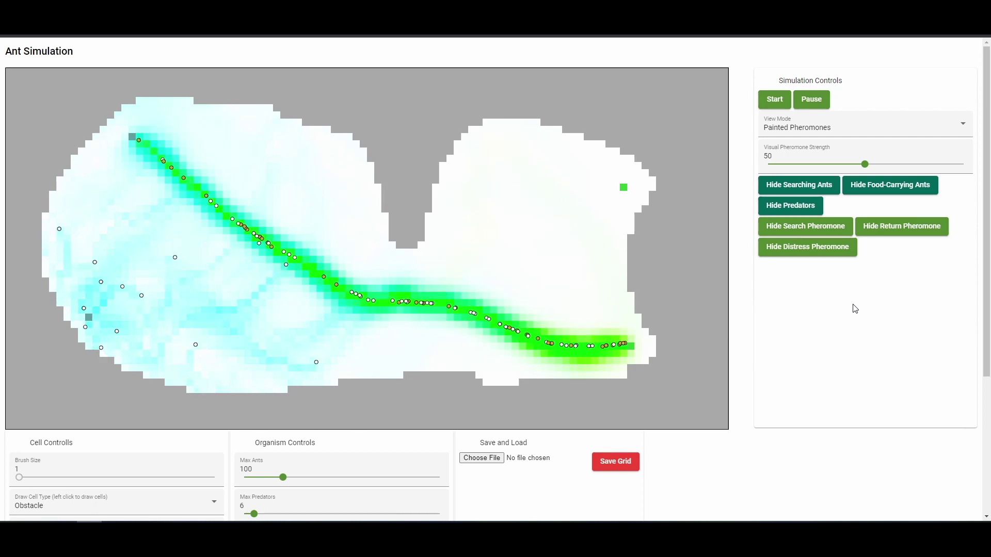
Switch View Mode to Vector Pheromones and hide both searching and returning ants.
{"action": "left_click", "coordinate": [836, 132]}
{"action": "left_click", "coordinate": [831, 151]}
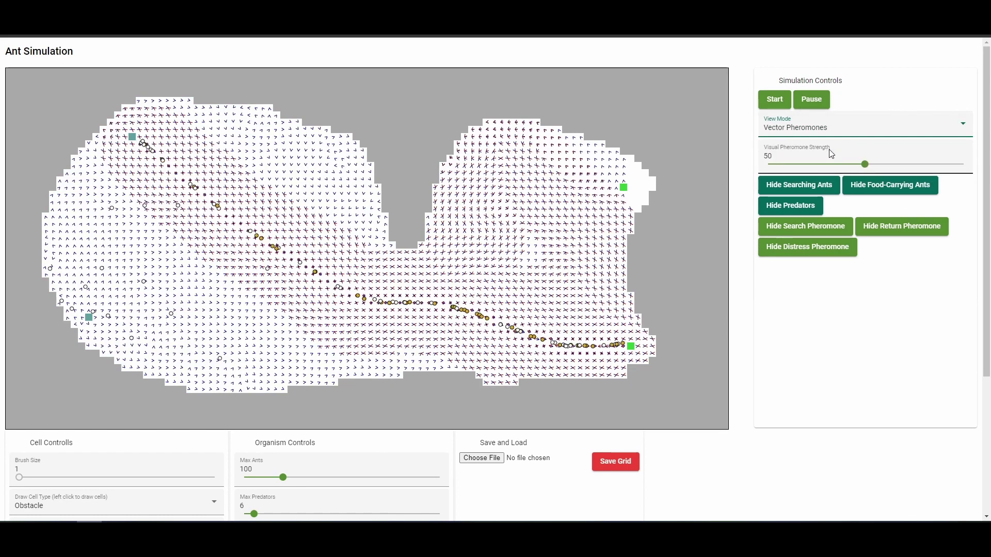
{"action": "left_click", "coordinate": [808, 190]}
{"action": "left_click", "coordinate": [881, 191]}
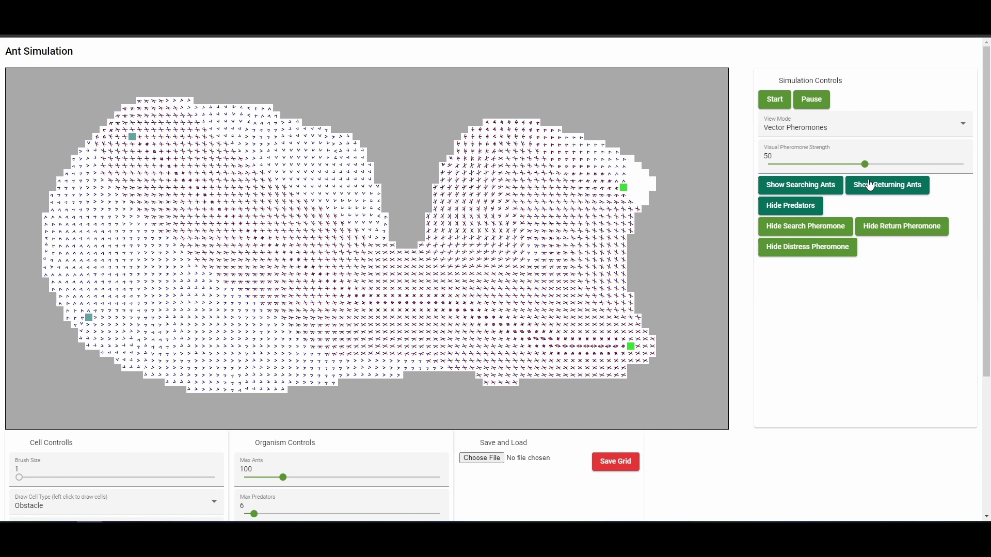
Raise Visual Pheromone Strength to 100 and hide the Return Pheromone arrows.
{"action": "left_click_drag", "start_coordinate": [976, 172], "coordinate": [981, 173]}
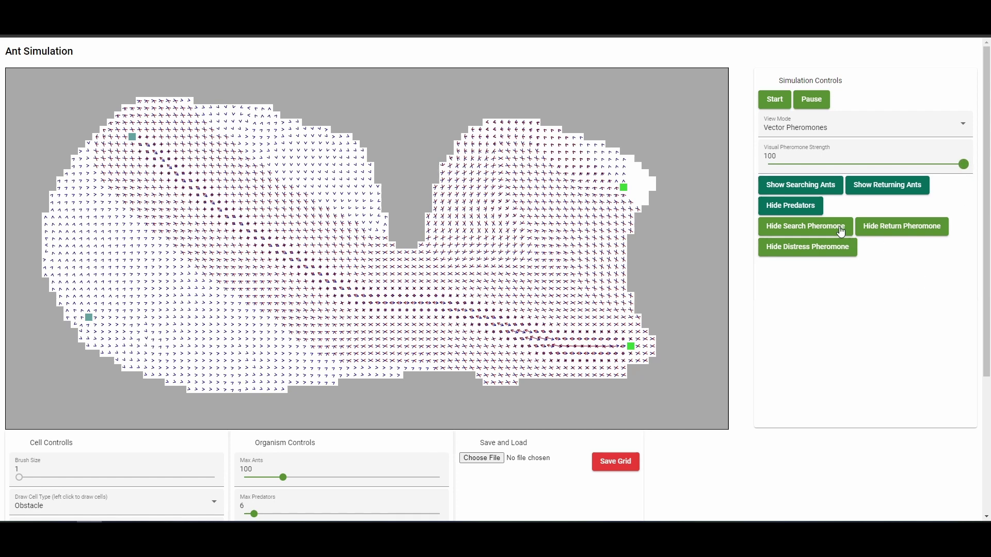
{"action": "left_click", "coordinate": [841, 232]}
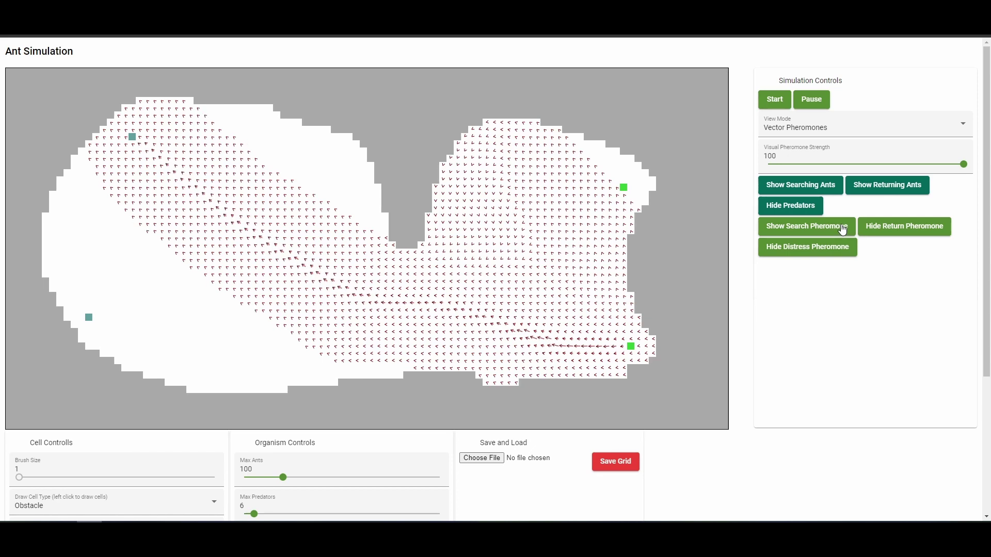
{"action": "left_click", "coordinate": [841, 229]}
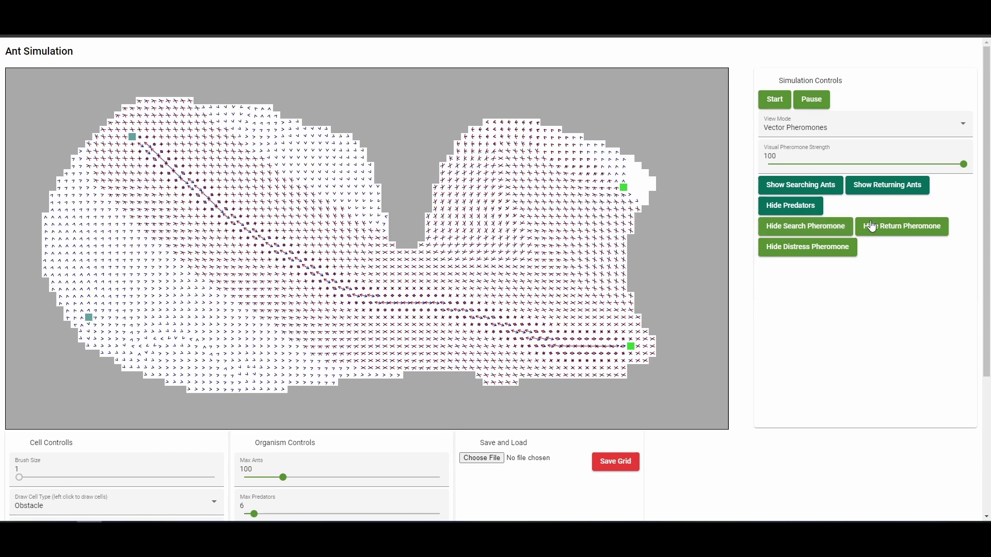
{"action": "left_click", "coordinate": [872, 227]}
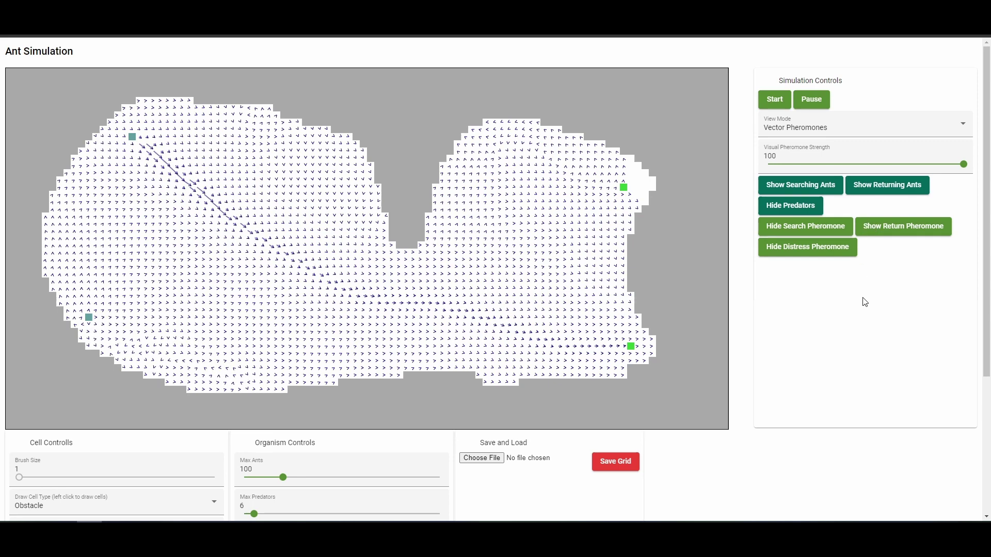
Select objects to remove, leaving out predators, distress and return pheromones but keeping search pheromones.
{"action": "scroll", "coordinate": [865, 302], "scroll_direction": "down", "scroll_amount": 4}
{"action": "left_click", "coordinate": [166, 407]}
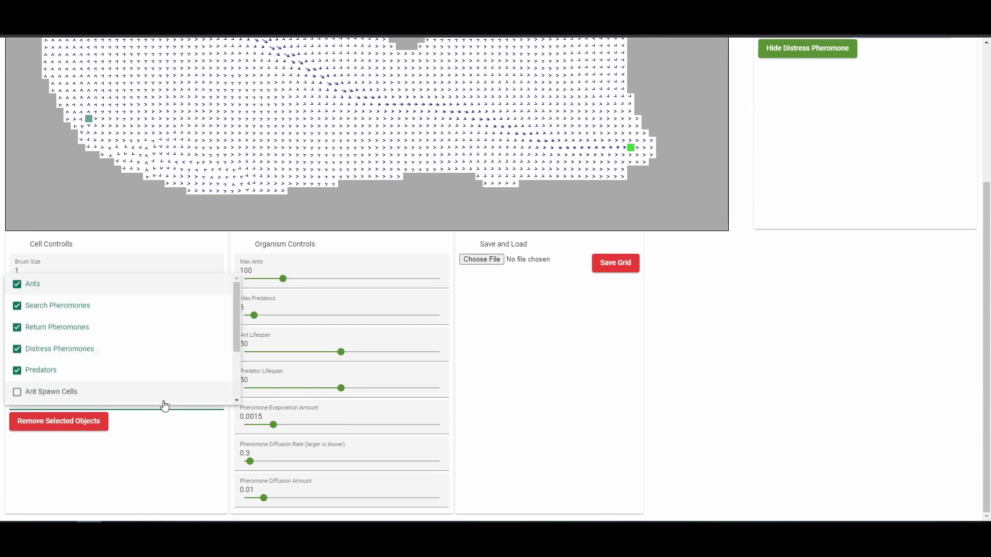
{"action": "left_click", "coordinate": [69, 370]}
{"action": "left_click", "coordinate": [67, 349]}
{"action": "left_click", "coordinate": [64, 327]}
{"action": "left_click", "coordinate": [60, 304]}
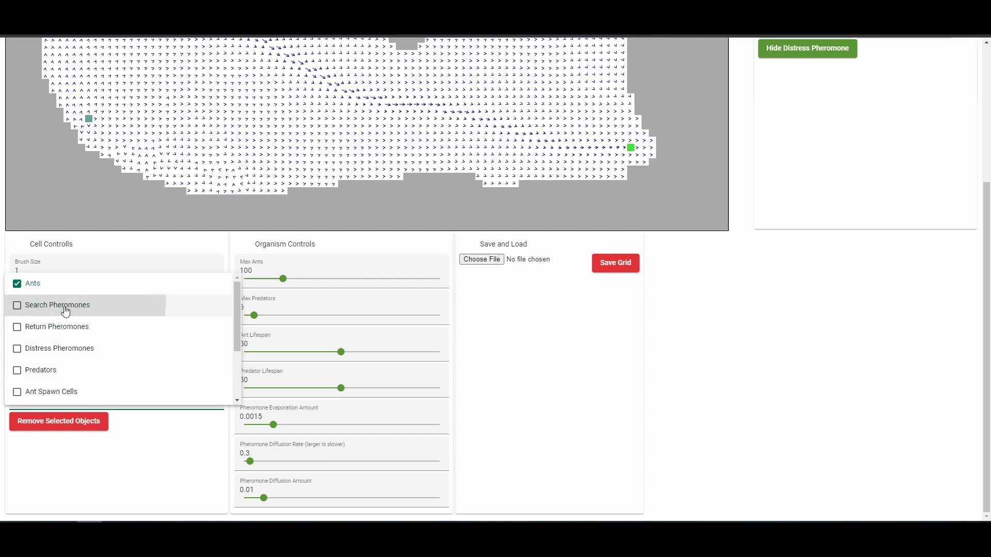
{"action": "left_click", "coordinate": [64, 306]}
Remove the selected objects from the grid.
{"action": "scroll", "coordinate": [56, 336], "scroll_direction": "down", "scroll_amount": 2}
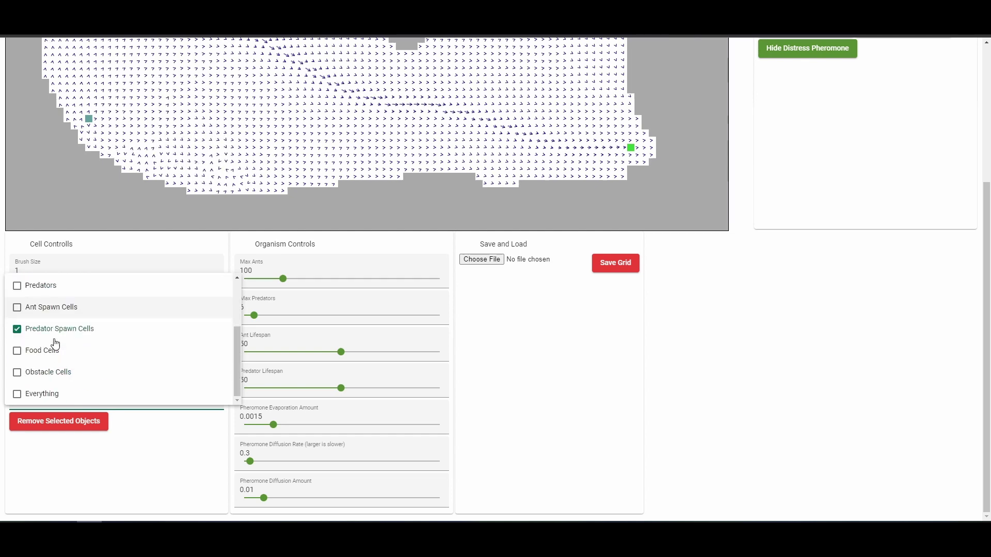
{"action": "left_click", "coordinate": [88, 435]}
{"action": "left_click", "coordinate": [89, 421]}
{"action": "scroll", "coordinate": [479, 434], "scroll_direction": "up", "scroll_amount": 4}
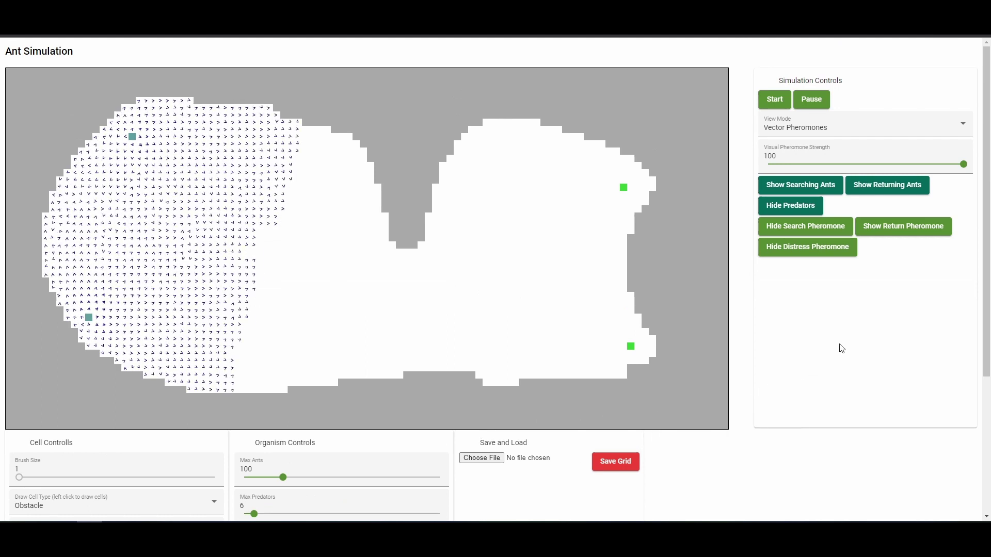
Show searching and returning ants plus return and search pheromone arrows again.
{"action": "left_click", "coordinate": [818, 191]}
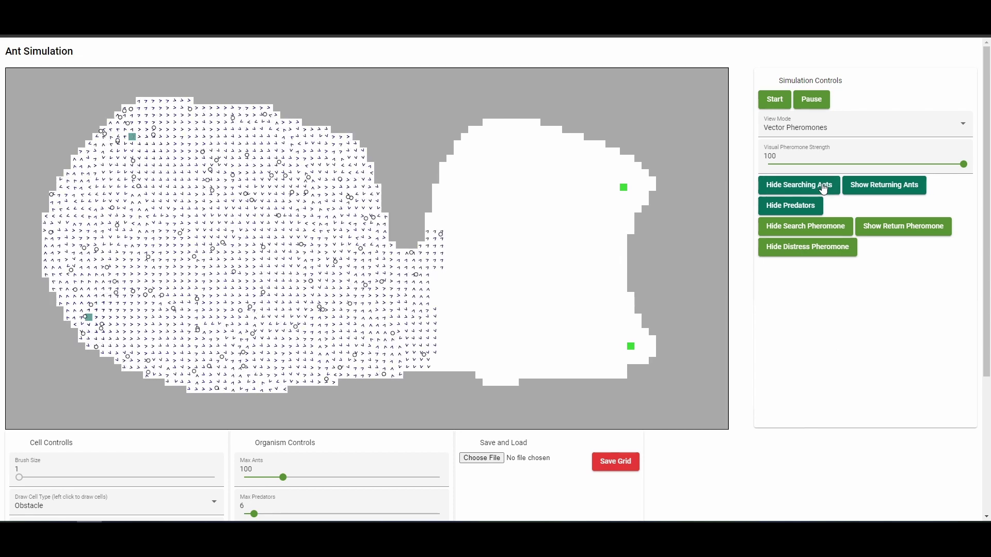
{"action": "left_click", "coordinate": [824, 189]}
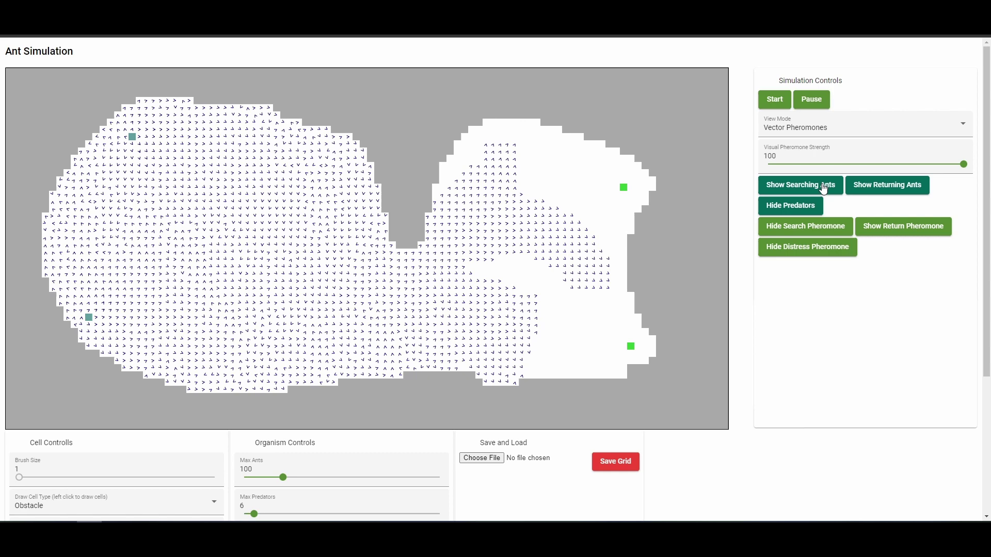
{"action": "left_click", "coordinate": [879, 230]}
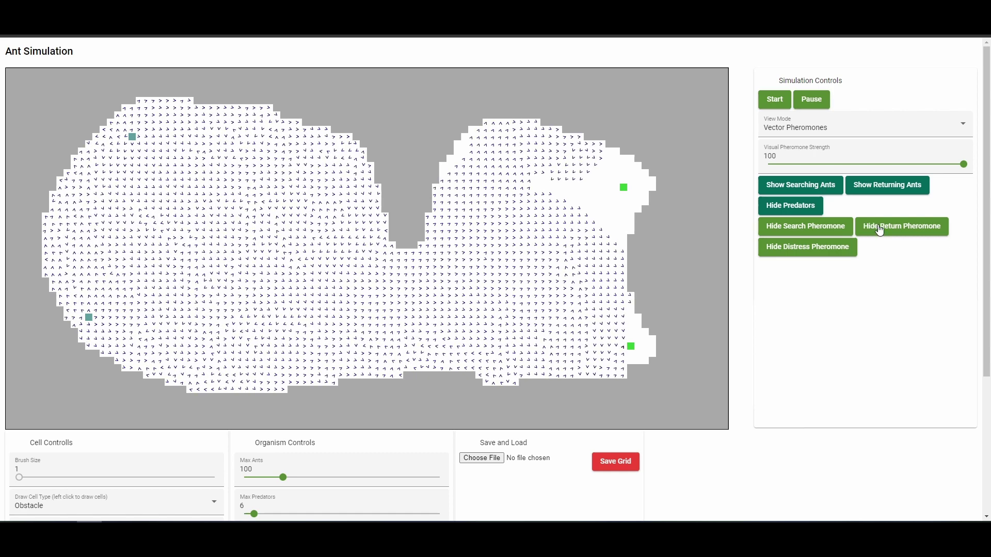
{"action": "left_click", "coordinate": [839, 229]}
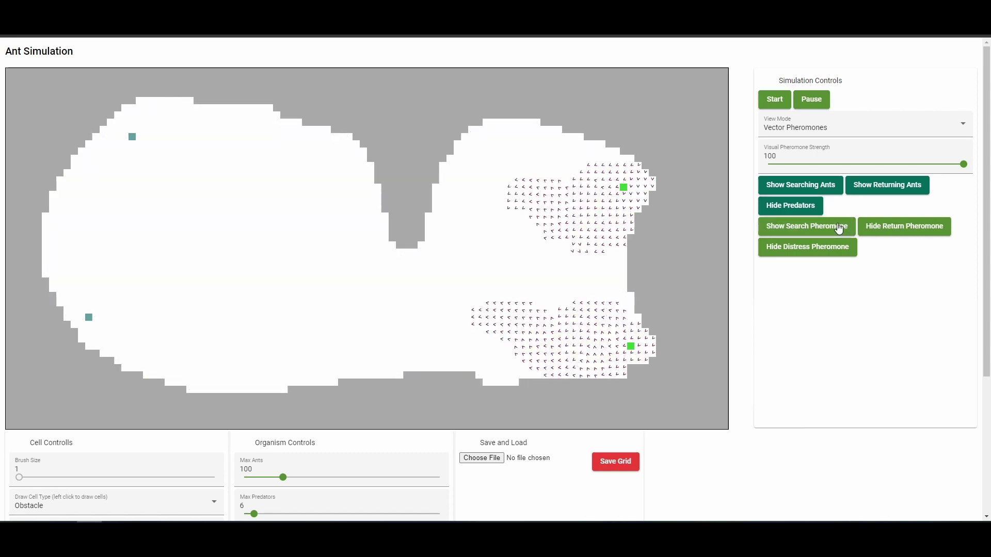
{"action": "left_click", "coordinate": [868, 192]}
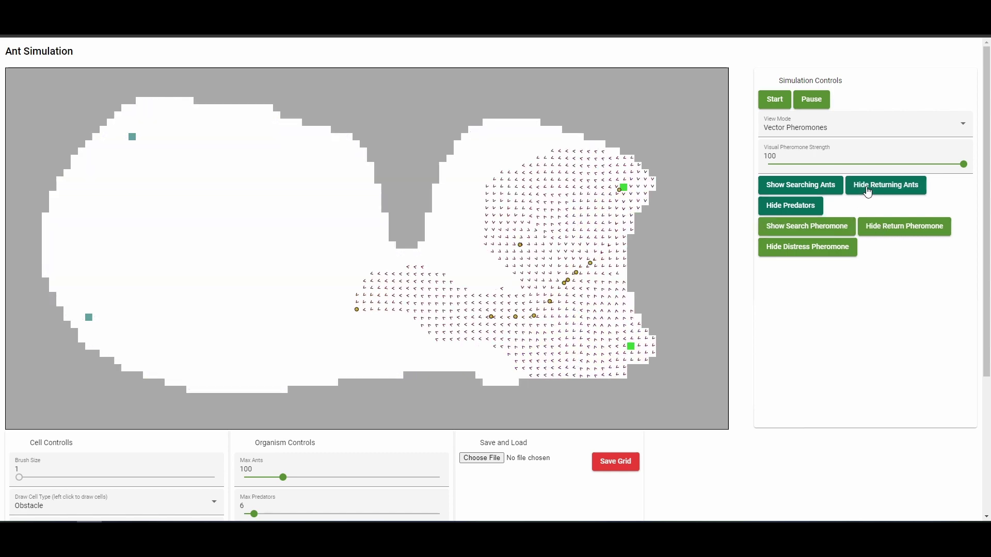
{"action": "left_click", "coordinate": [808, 186]}
{"action": "left_click", "coordinate": [837, 229]}
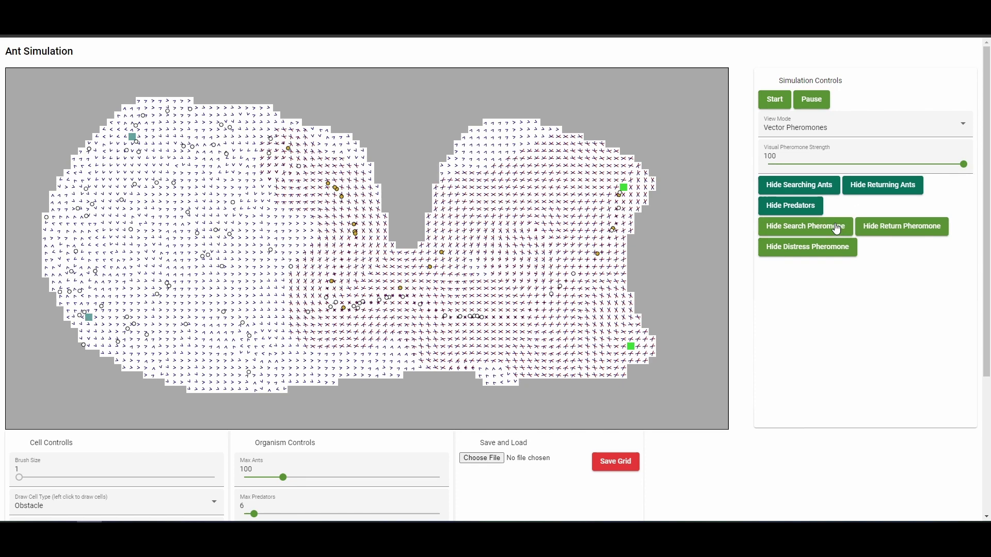
{"action": "left_click", "coordinate": [835, 130]}
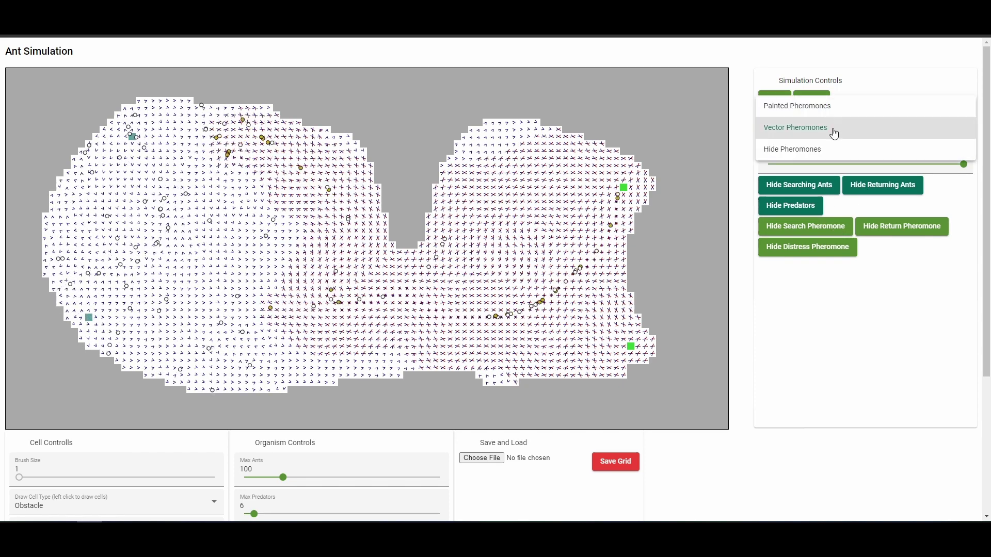
Hide both ant types and the search pheromone, keeping the Vector Pheromones view.
{"action": "left_click", "coordinate": [822, 107]}
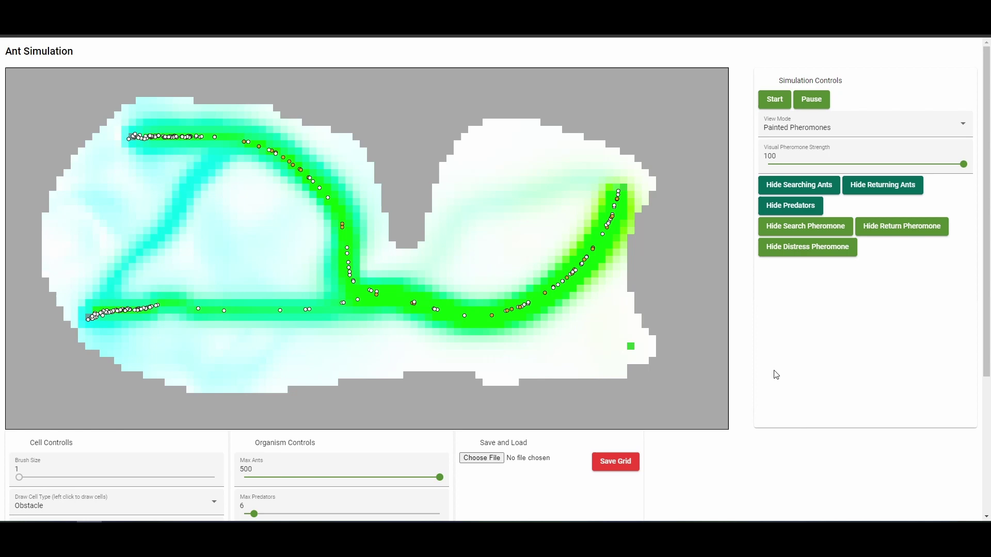
{"action": "left_click", "coordinate": [814, 185]}
{"action": "left_click", "coordinate": [882, 185]}
{"action": "left_click", "coordinate": [847, 128]}
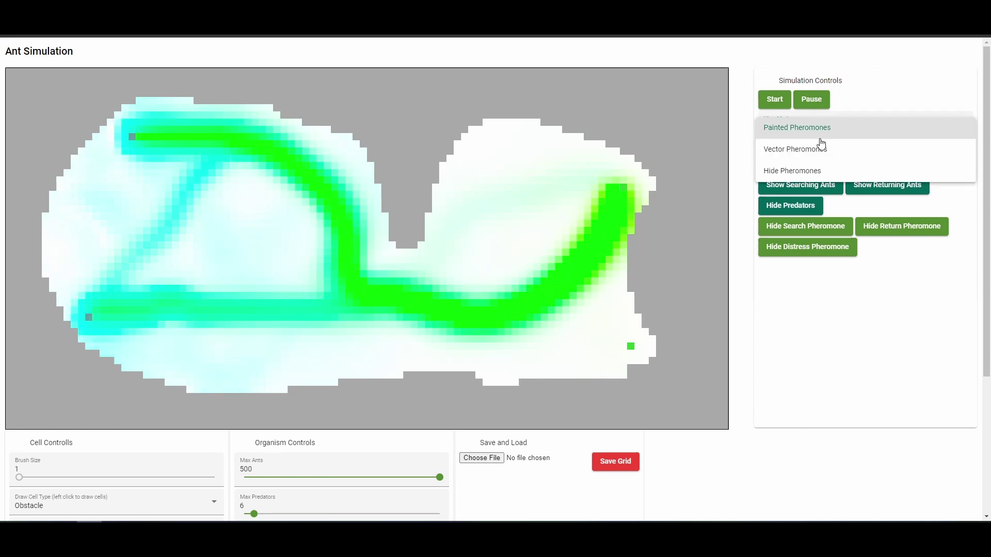
{"action": "left_click", "coordinate": [820, 146]}
{"action": "left_click", "coordinate": [895, 234]}
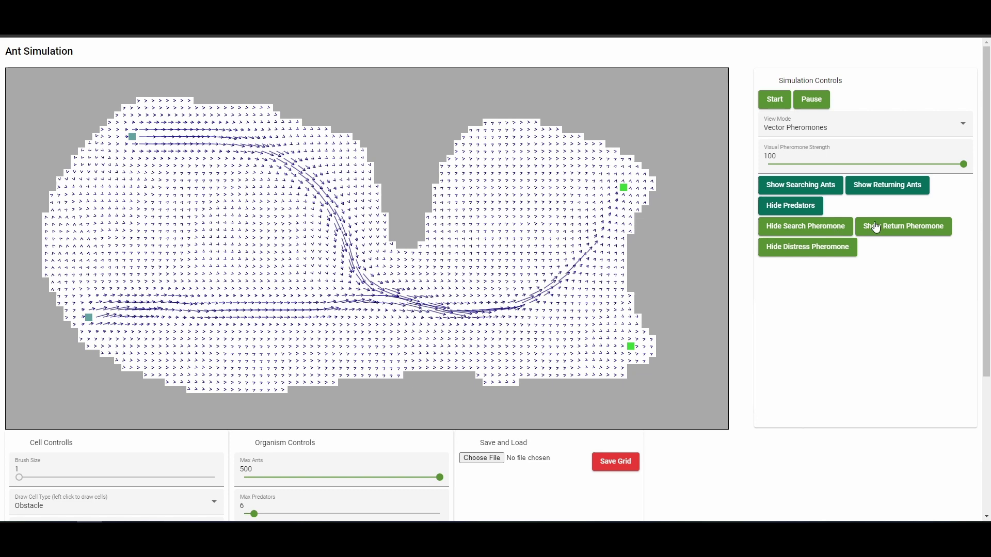
{"action": "left_click", "coordinate": [875, 228]}
{"action": "left_click", "coordinate": [826, 229]}
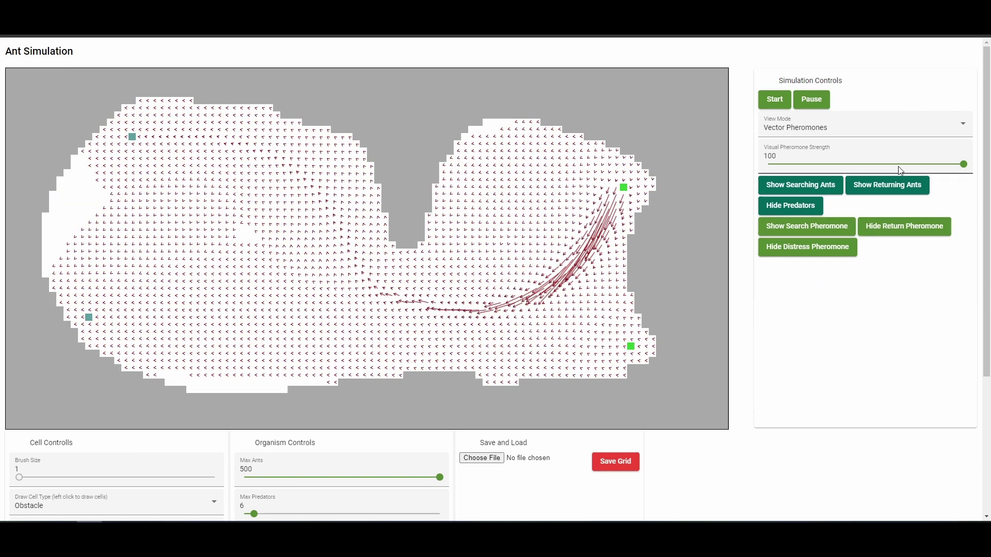
Lower Visual Pheromone Strength to 75, show both ant types, and hide search pheromone arrows.
{"action": "left_click_drag", "start_coordinate": [963, 164], "coordinate": [912, 165]}
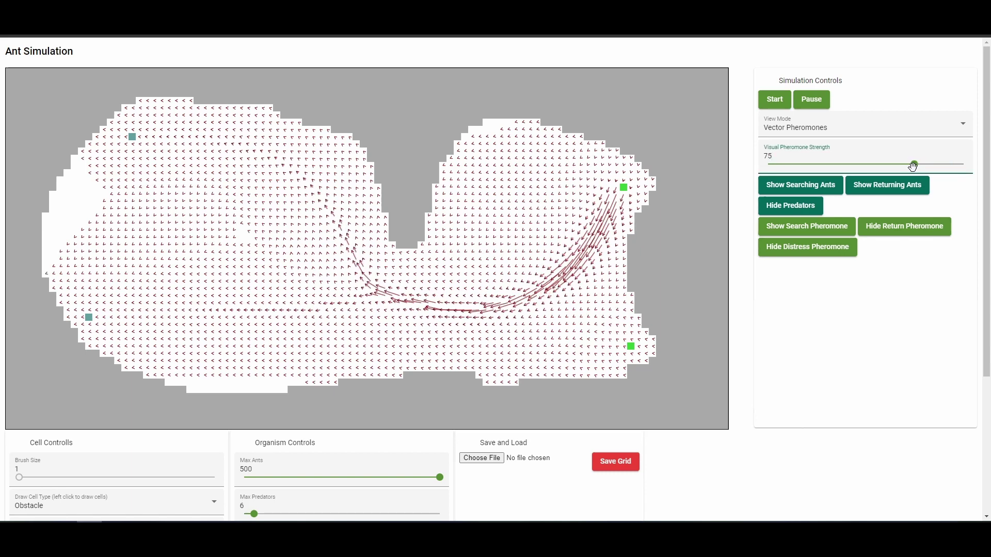
{"action": "left_click", "coordinate": [834, 236]}
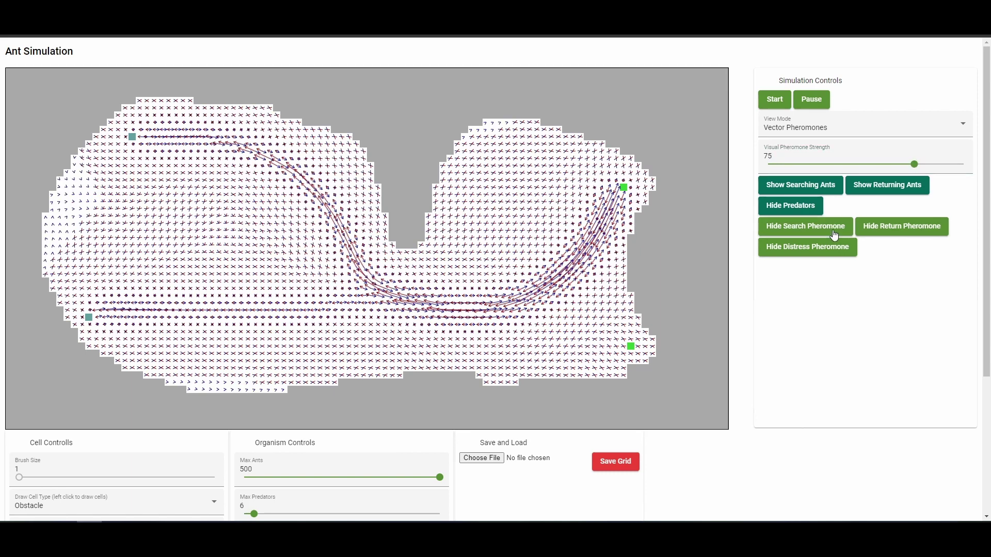
{"action": "left_click", "coordinate": [799, 185]}
{"action": "left_click", "coordinate": [873, 187]}
{"action": "left_click", "coordinate": [875, 230]}
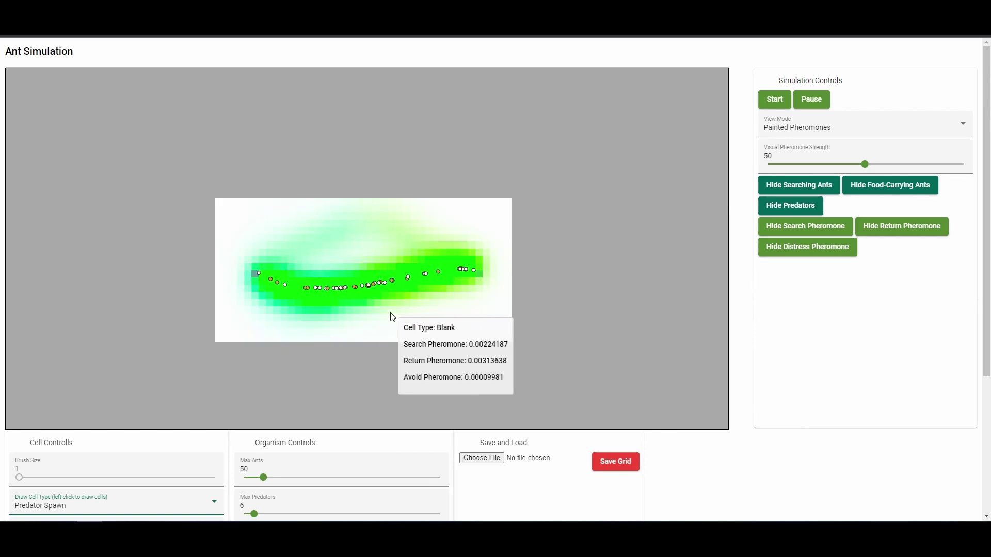
Place a cell on the blank grid, then set Draw Cell Type to Food Cell and place a food cell.
{"action": "left_click", "coordinate": [392, 311]}
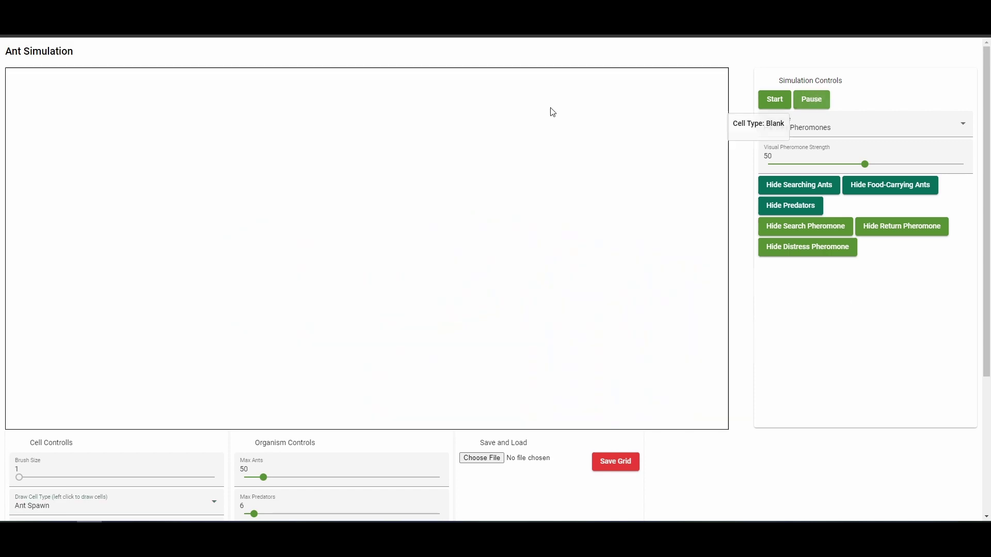
{"action": "scroll", "coordinate": [197, 262], "scroll_direction": "down", "scroll_amount": 3}
{"action": "left_click", "coordinate": [114, 351]}
{"action": "left_click", "coordinate": [119, 394]}
{"action": "scroll", "coordinate": [454, 229], "scroll_direction": "up", "scroll_amount": 3}
{"action": "left_click", "coordinate": [453, 226]}
{"action": "scroll", "coordinate": [453, 226], "scroll_direction": "down", "scroll_amount": 2}
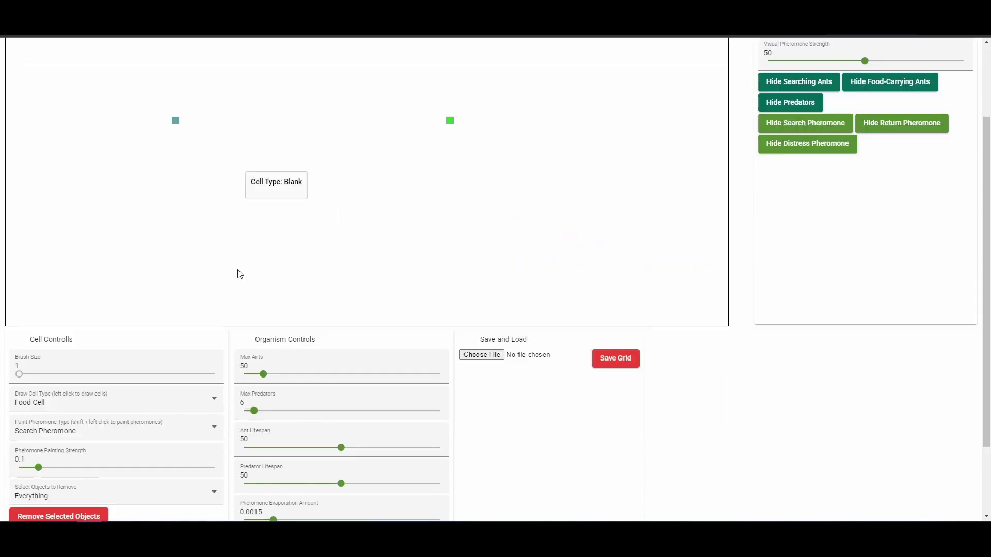
{"action": "left_click", "coordinate": [100, 411]}
Set Draw Cell Type to Obstacle with Brush Size 5.
{"action": "left_click", "coordinate": [40, 420]}
{"action": "left_click_drag", "start_coordinate": [18, 372], "coordinate": [215, 374]}
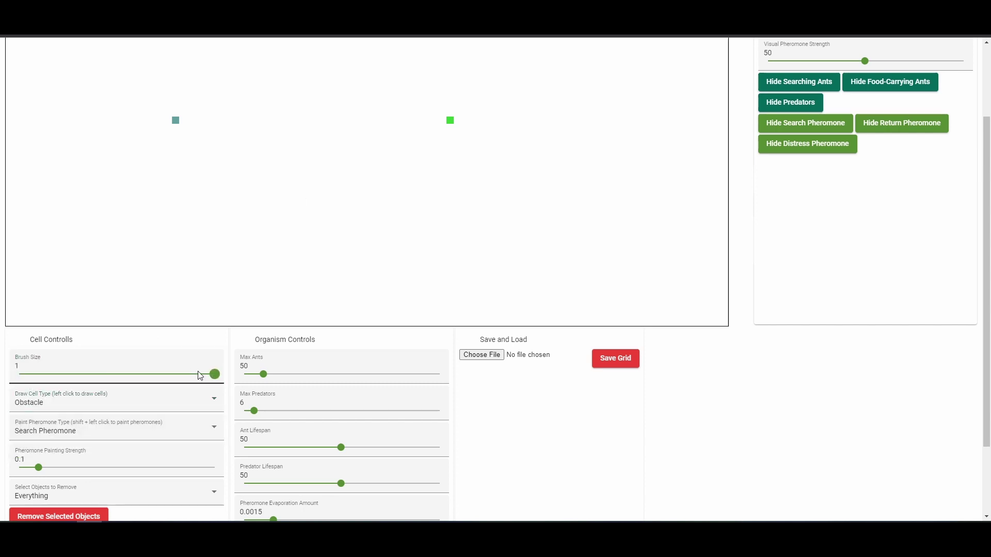
{"action": "scroll", "coordinate": [115, 139], "scroll_direction": "up", "scroll_amount": 2}
Paint grey wall arcs around the nest and food cell, joined at the bottom, then start the colony.
{"action": "mouse_move", "coordinate": [115, 135]}
{"action": "left_mouse_down"}
{"action": "mouse_move", "coordinate": [95, 328]}
{"action": "mouse_move", "coordinate": [243, 285]}
{"action": "mouse_move", "coordinate": [250, 263]}
{"action": "left_mouse_up"}
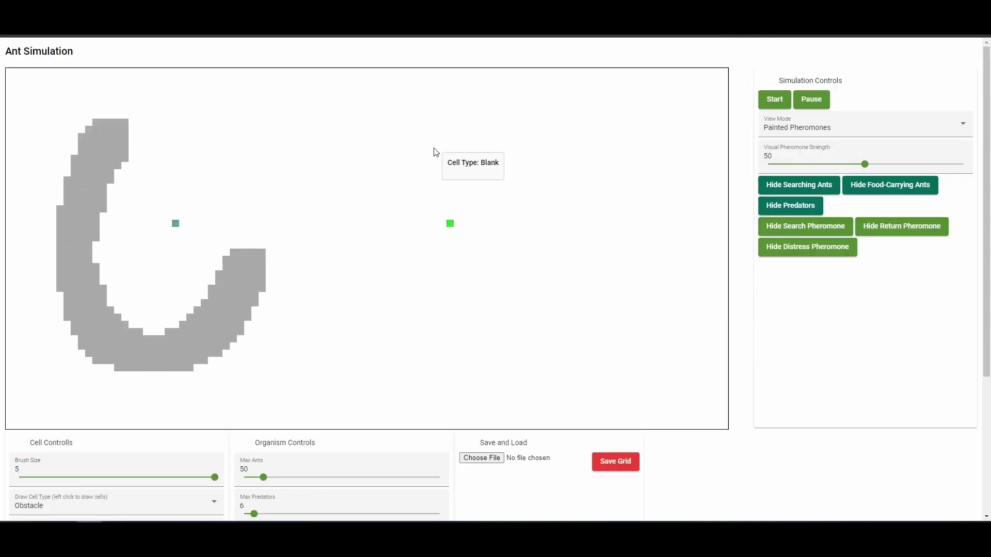
{"action": "mouse_move", "coordinate": [426, 135]}
{"action": "left_mouse_down"}
{"action": "mouse_move", "coordinate": [513, 173]}
{"action": "mouse_move", "coordinate": [400, 334]}
{"action": "mouse_move", "coordinate": [408, 327]}
{"action": "left_mouse_up"}
{"action": "mouse_move", "coordinate": [202, 374]}
{"action": "left_mouse_down"}
{"action": "mouse_move", "coordinate": [209, 403]}
{"action": "mouse_move", "coordinate": [309, 416]}
{"action": "mouse_move", "coordinate": [521, 356]}
{"action": "left_mouse_up"}
{"action": "left_click_drag", "start_coordinate": [436, 121], "coordinate": [436, 75]}
{"action": "left_click_drag", "start_coordinate": [111, 137], "coordinate": [67, 78]}
{"action": "left_click", "coordinate": [774, 100]}
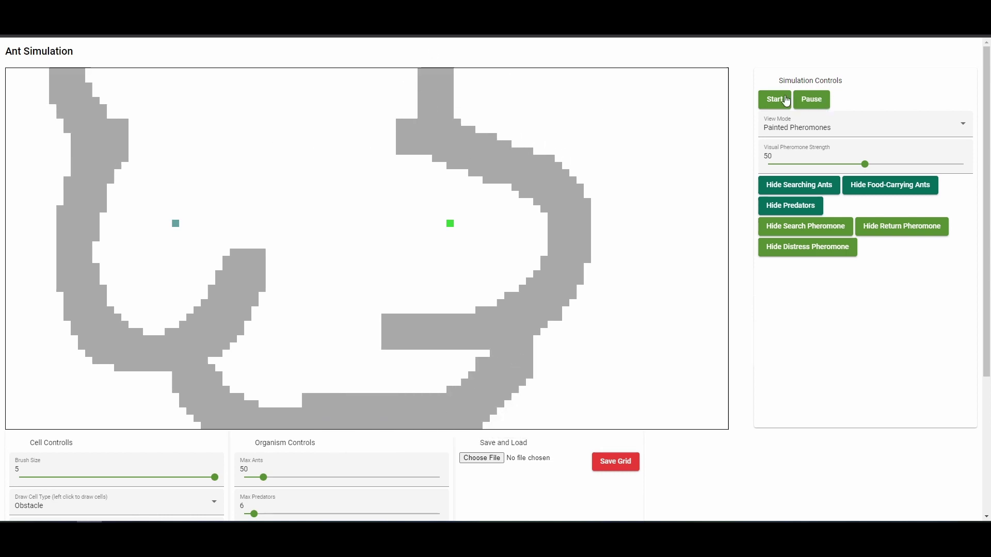
Raise Max Ants to 157 and place a Predator Spawn cell on the map.
{"action": "left_click_drag", "start_coordinate": [263, 477], "coordinate": [305, 472]}
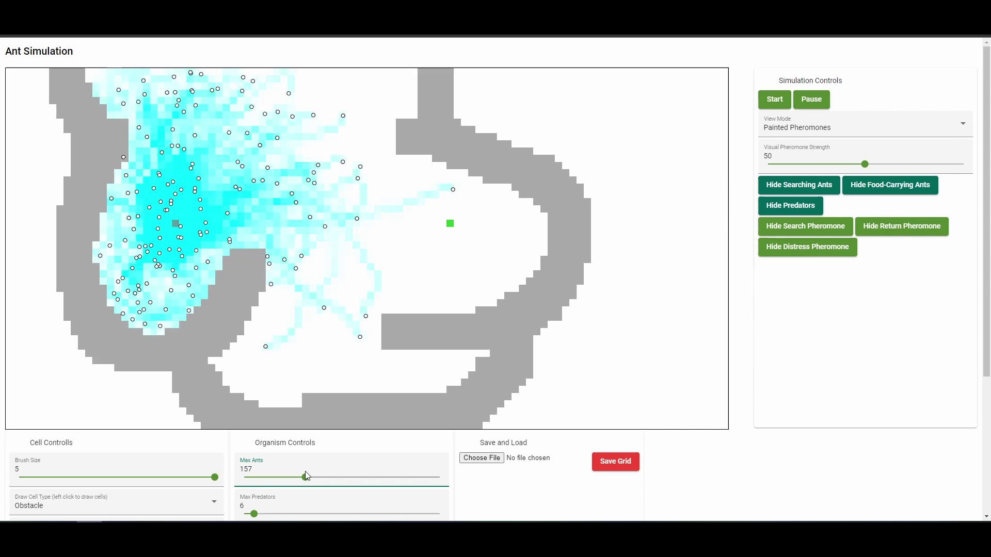
{"action": "scroll", "coordinate": [107, 397], "scroll_direction": "down", "scroll_amount": 2}
{"action": "left_click", "coordinate": [106, 398]}
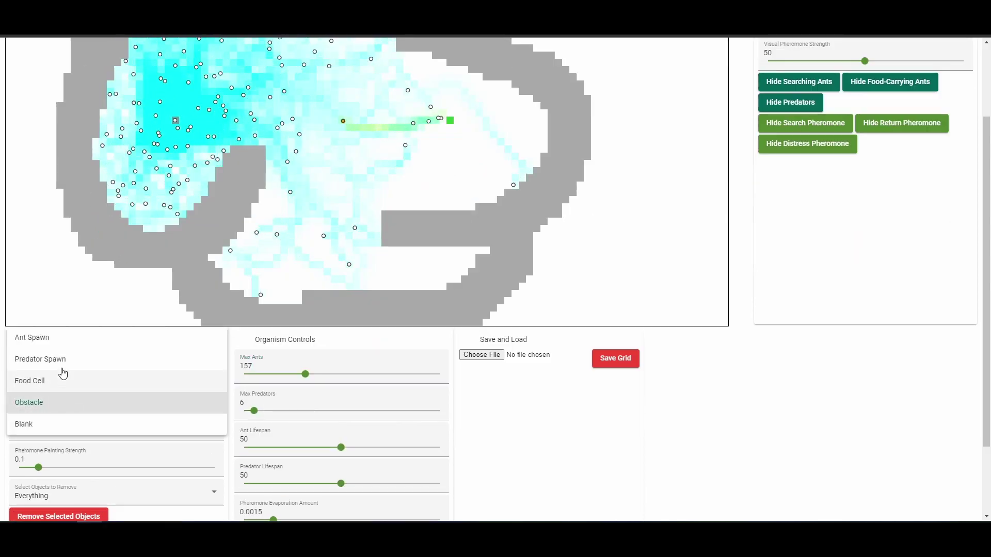
{"action": "left_click", "coordinate": [56, 361]}
{"action": "scroll", "coordinate": [375, 295], "scroll_direction": "up", "scroll_amount": 2}
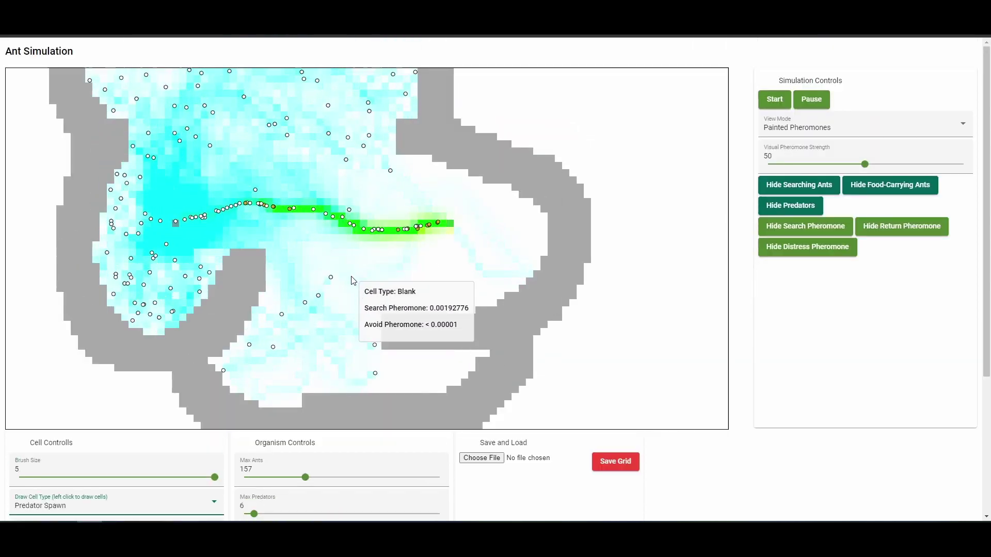
{"action": "left_click", "coordinate": [329, 247]}
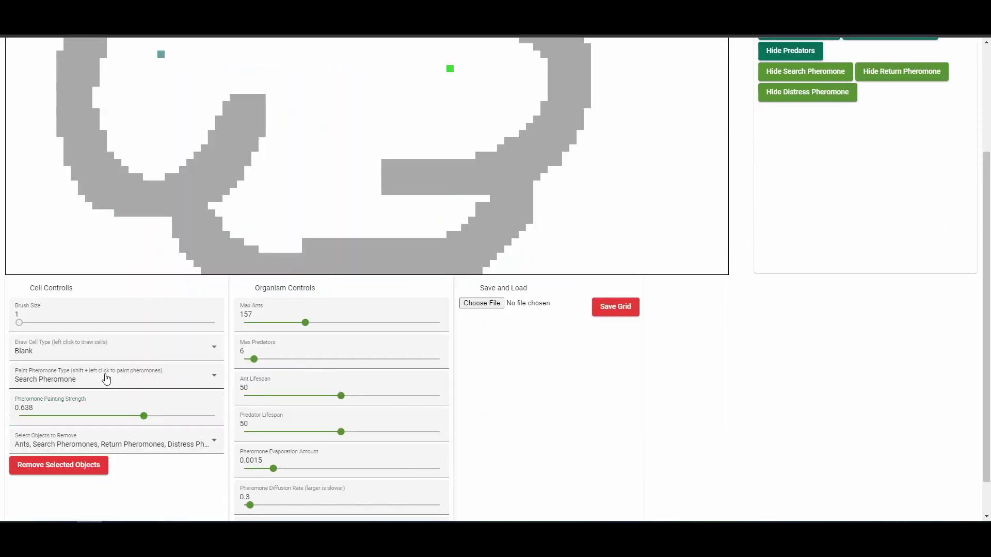
Paint a winding return pheromone trail to the food cell and show it as Vector Pheromones.
{"action": "left_click", "coordinate": [104, 377]}
{"action": "key", "text": "Escape"}
{"action": "scroll", "coordinate": [350, 360], "scroll_direction": "up", "scroll_amount": 3}
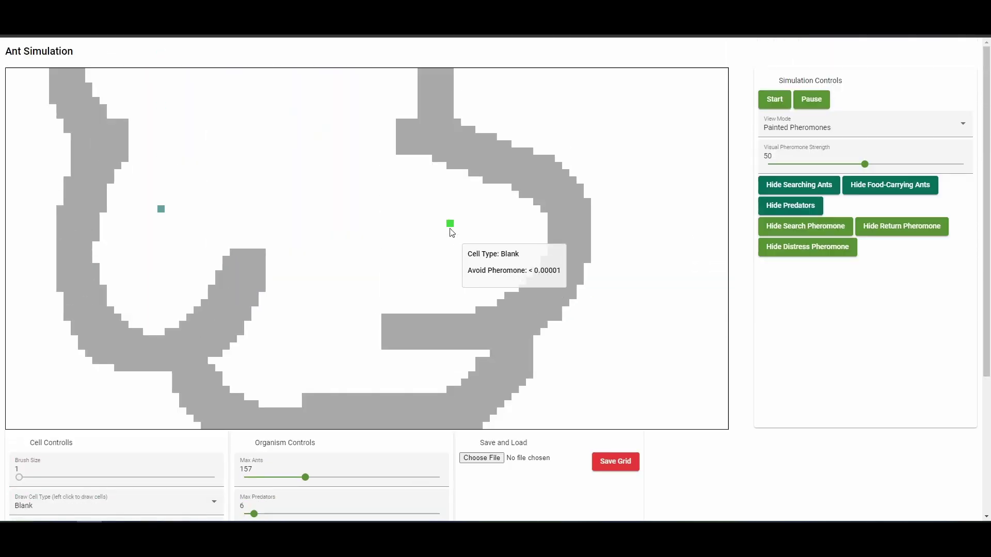
{"action": "mouse_move", "coordinate": [413, 195]}
{"action": "left_mouse_down"}
{"action": "mouse_move", "coordinate": [361, 216]}
{"action": "mouse_move", "coordinate": [334, 245]}
{"action": "mouse_move", "coordinate": [305, 178]}
{"action": "left_mouse_up"}
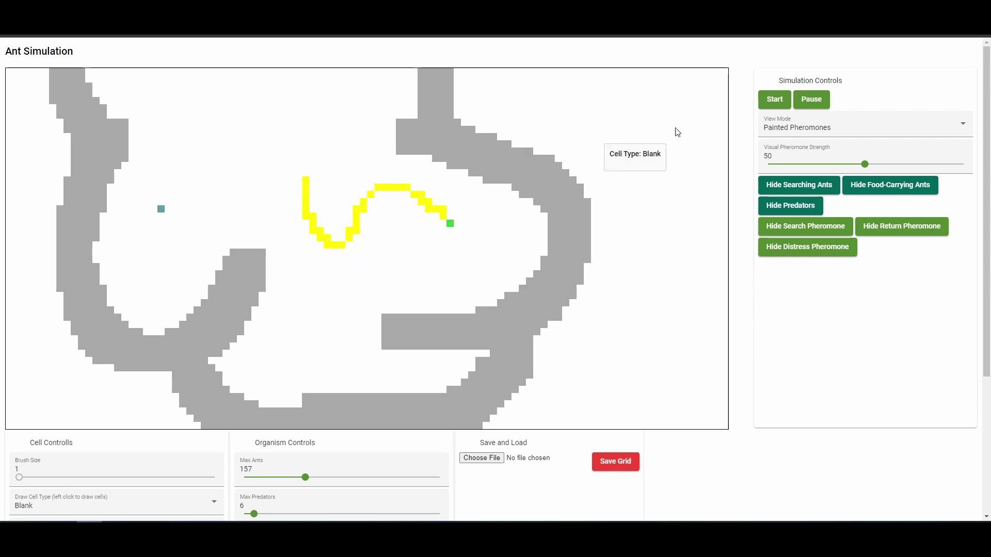
{"action": "left_click", "coordinate": [821, 133]}
{"action": "left_click", "coordinate": [818, 149]}
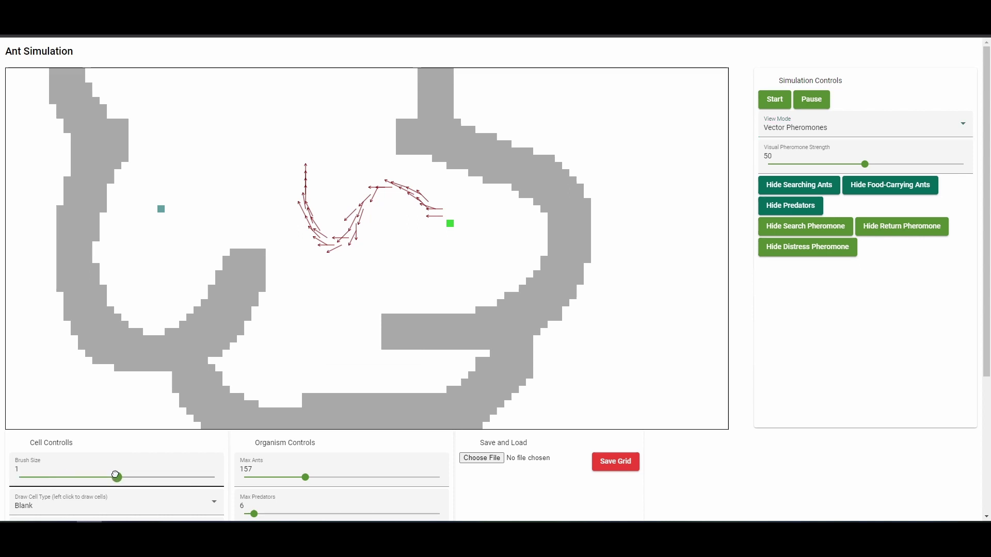
With Brush Size 3, paint a wider pheromone band beside the food and start the colony.
{"action": "left_click", "coordinate": [115, 475]}
{"action": "mouse_move", "coordinate": [312, 151]}
{"action": "left_mouse_down"}
{"action": "mouse_move", "coordinate": [271, 143]}
{"action": "mouse_move", "coordinate": [230, 185]}
{"action": "mouse_move", "coordinate": [211, 227]}
{"action": "mouse_move", "coordinate": [167, 263]}
{"action": "mouse_move", "coordinate": [143, 240]}
{"action": "mouse_move", "coordinate": [160, 204]}
{"action": "left_mouse_up"}
{"action": "left_click", "coordinate": [789, 108]}
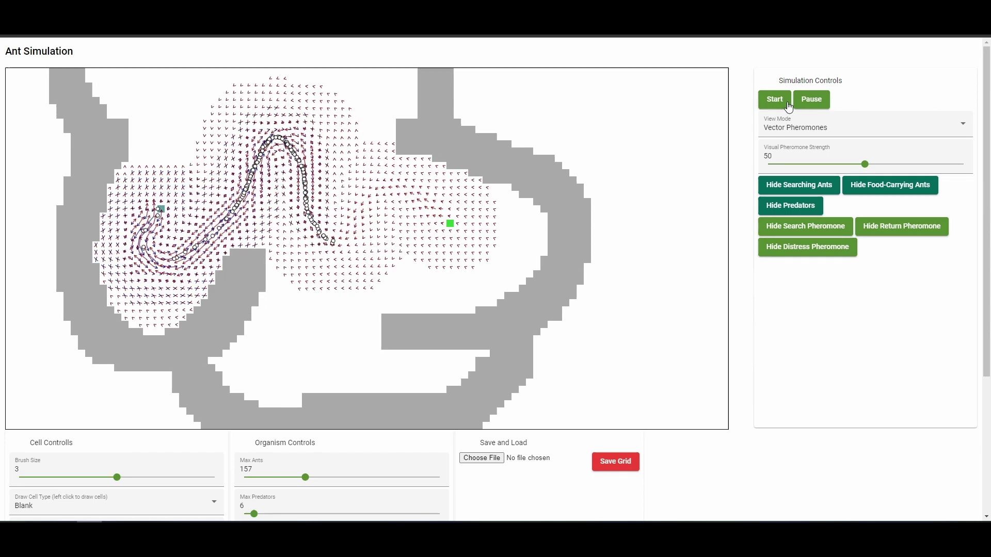
Hide and reshow searching ants, then set View Mode to Painted Pheromones.
{"action": "left_click", "coordinate": [831, 187]}
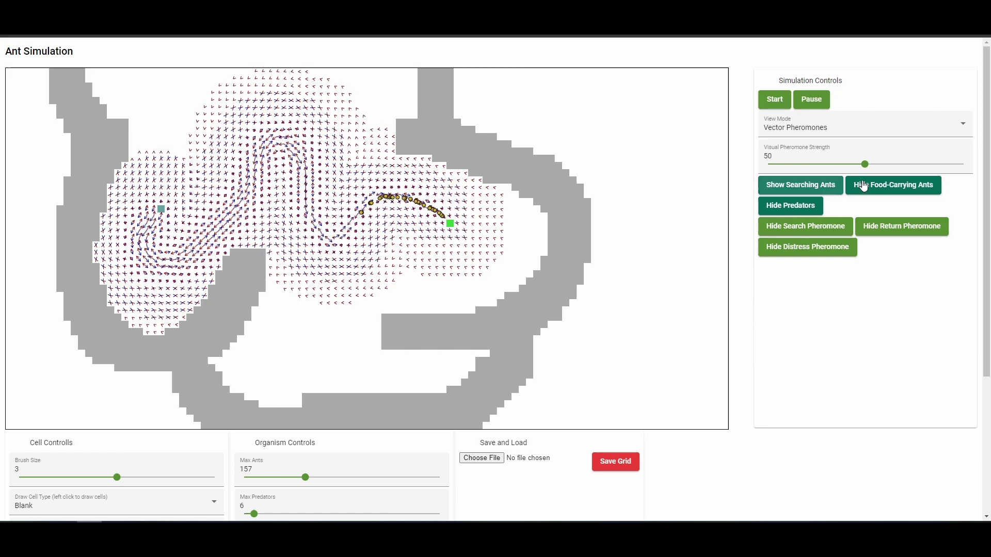
{"action": "left_click", "coordinate": [833, 189]}
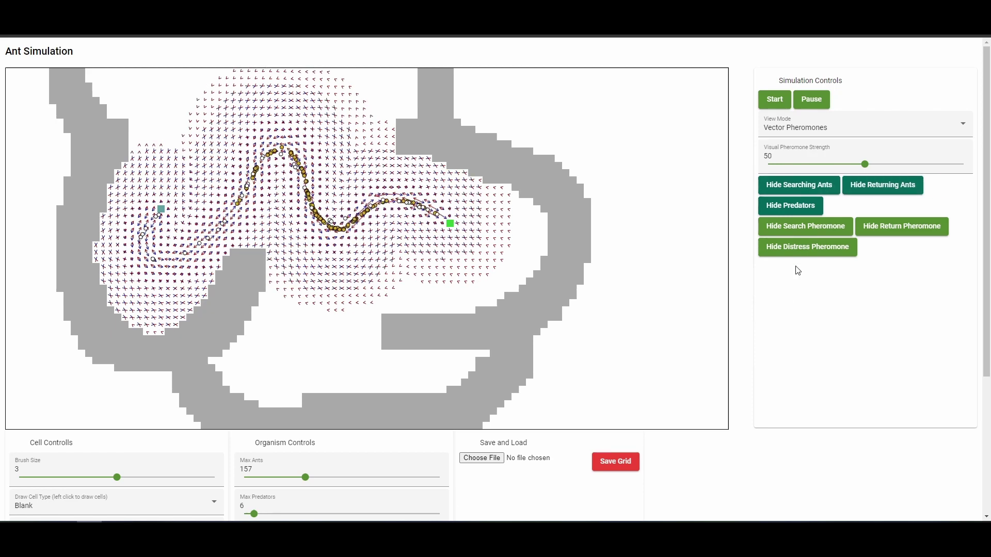
{"action": "left_click", "coordinate": [800, 128]}
{"action": "left_click", "coordinate": [800, 102]}
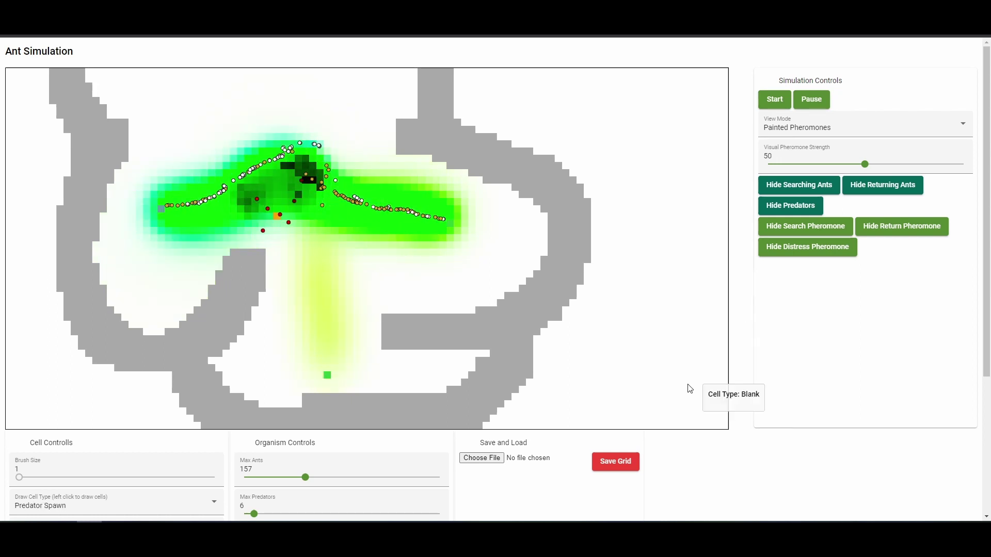
Save the walled map to ant_grid.json, then load ant_grid.json back into the simulation.
{"action": "left_click", "coordinate": [614, 463]}
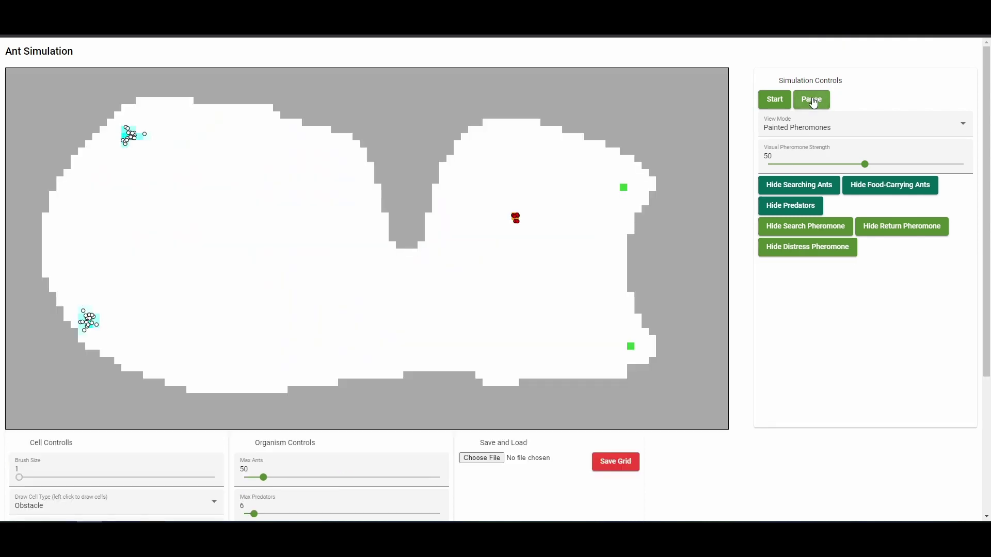
{"action": "left_click", "coordinate": [470, 461]}
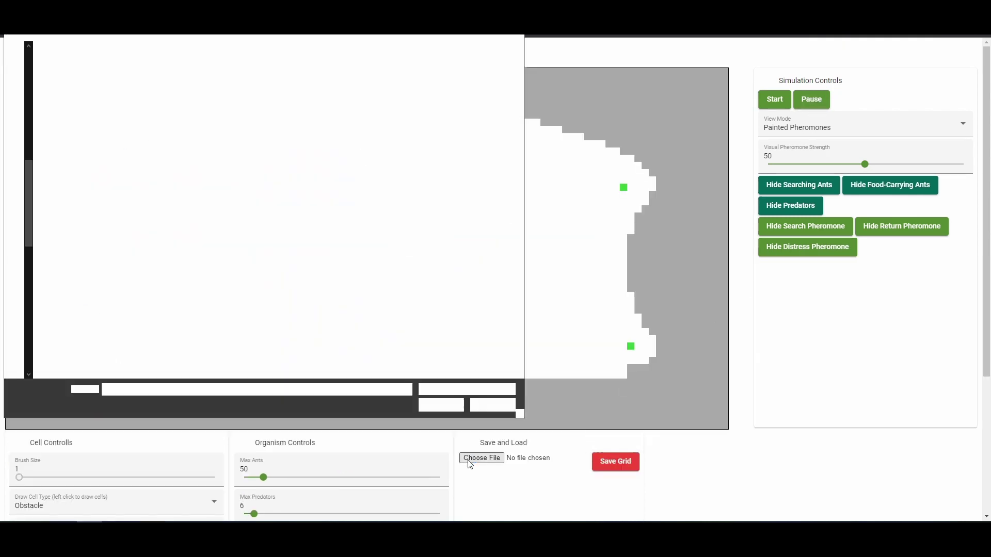
{"action": "double_click", "coordinate": [91, 53]}
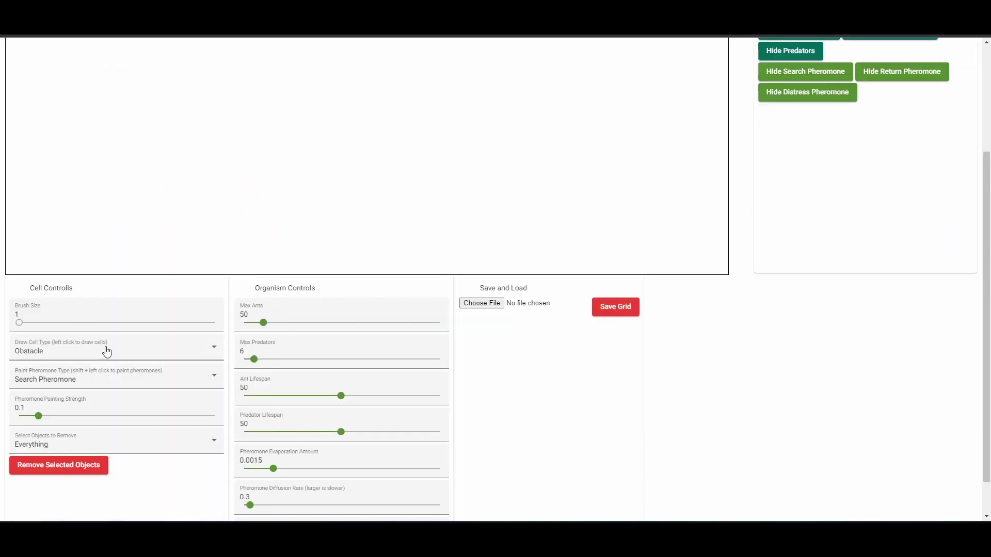
Switch the Draw Cell Type to Ant Spawn.
{"action": "left_click", "coordinate": [106, 352]}
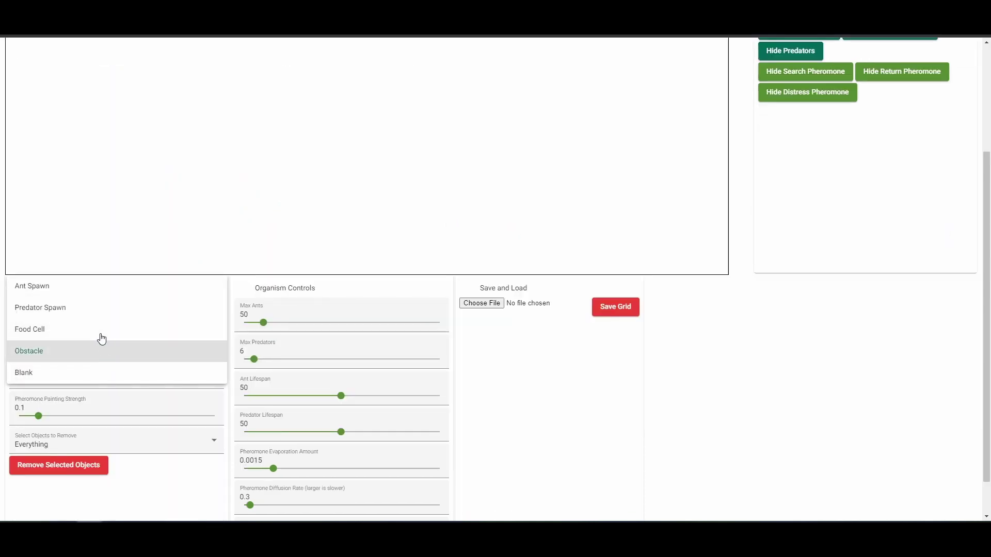
{"action": "left_click", "coordinate": [88, 295]}
{"action": "scroll", "coordinate": [278, 253], "scroll_direction": "up", "scroll_amount": 3}
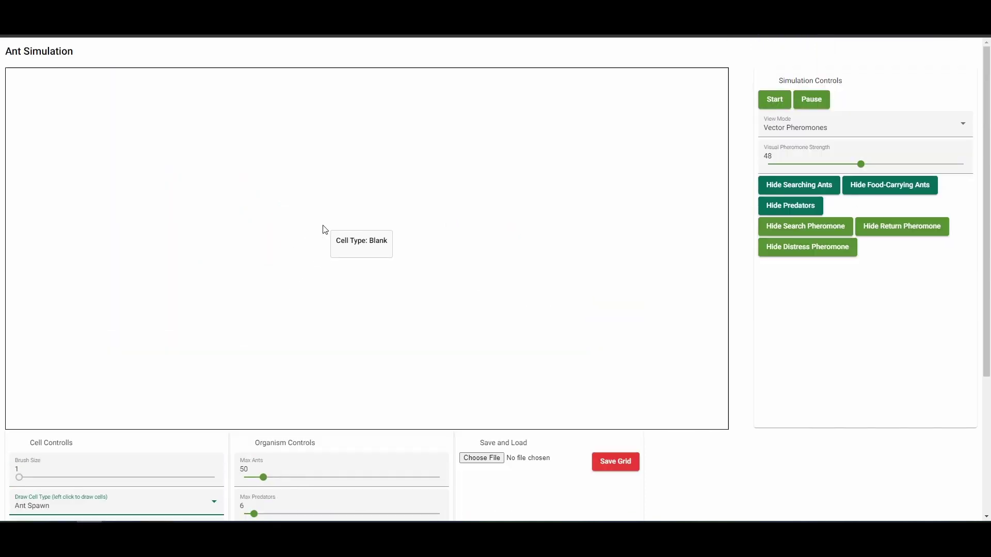
{"action": "scroll", "coordinate": [360, 252], "scroll_direction": "down", "scroll_amount": 4}
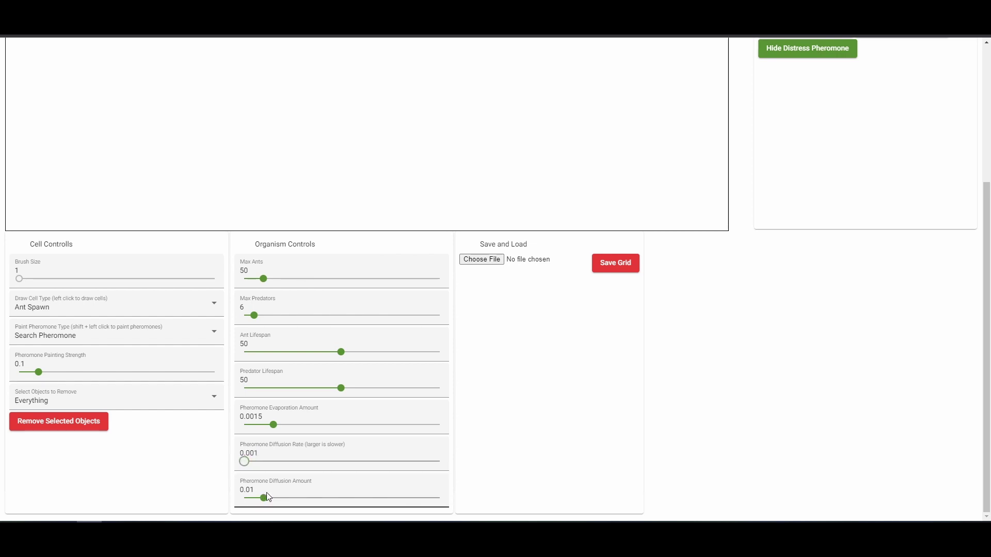
Set Pheromone Diffusion Amount to the 0.1 maximum and pause the running simulation.
{"action": "left_click_drag", "start_coordinate": [264, 498], "coordinate": [462, 502]}
{"action": "scroll", "coordinate": [583, 447], "scroll_direction": "up", "scroll_amount": 2}
{"action": "scroll", "coordinate": [583, 447], "scroll_direction": "up", "scroll_amount": 2}
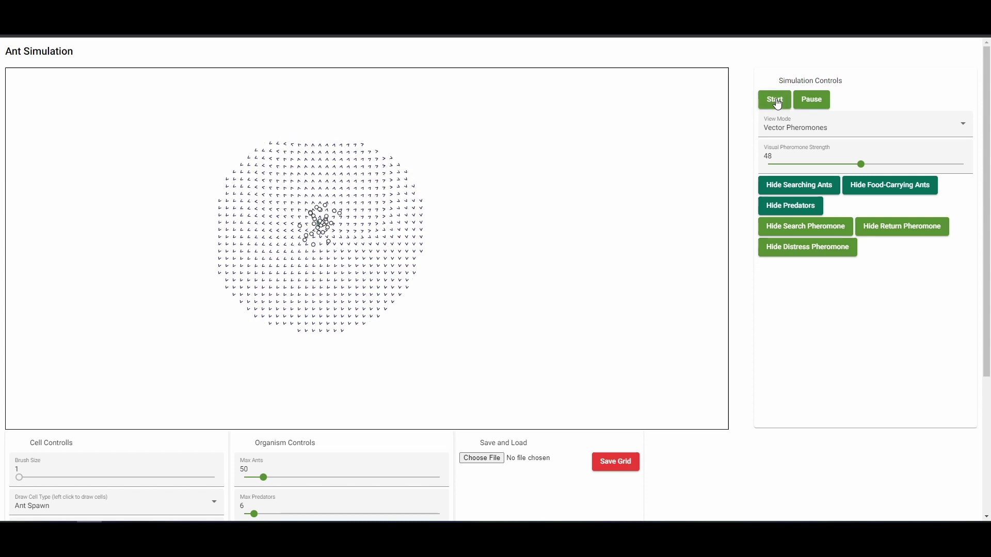
{"action": "left_click", "coordinate": [813, 97]}
{"action": "scroll", "coordinate": [544, 181], "scroll_direction": "down", "scroll_amount": 3}
{"action": "scroll", "coordinate": [101, 397], "scroll_direction": "down", "scroll_amount": 1}
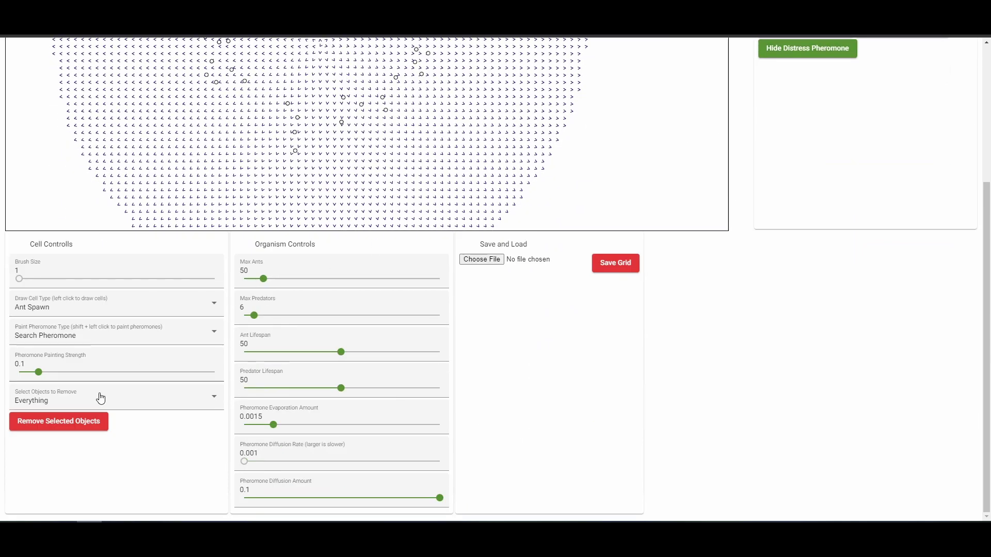
{"action": "scroll", "coordinate": [314, 232], "scroll_direction": "up", "scroll_amount": 4}
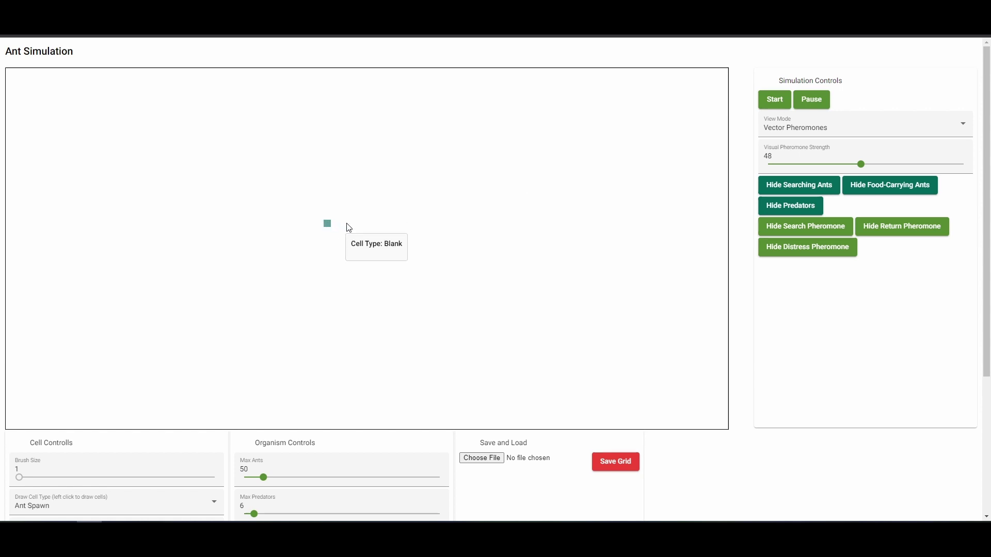
{"action": "scroll", "coordinate": [347, 226], "scroll_direction": "down", "scroll_amount": 4}
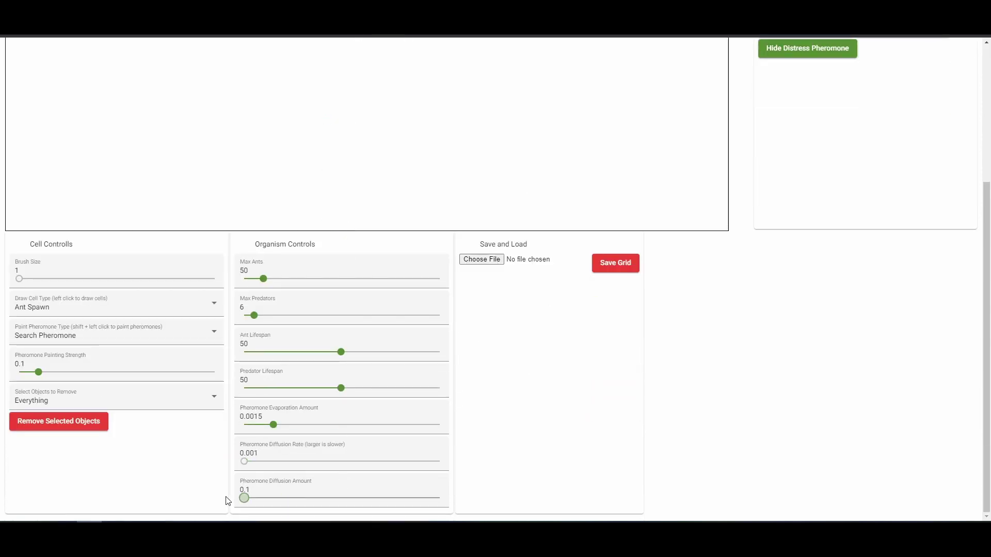
Set diffusion amount to 0.0465 and switch View Mode to Painted Pheromones.
{"action": "left_click_drag", "start_coordinate": [251, 462], "coordinate": [613, 389]}
{"action": "scroll", "coordinate": [783, 239], "scroll_direction": "up", "scroll_amount": 4}
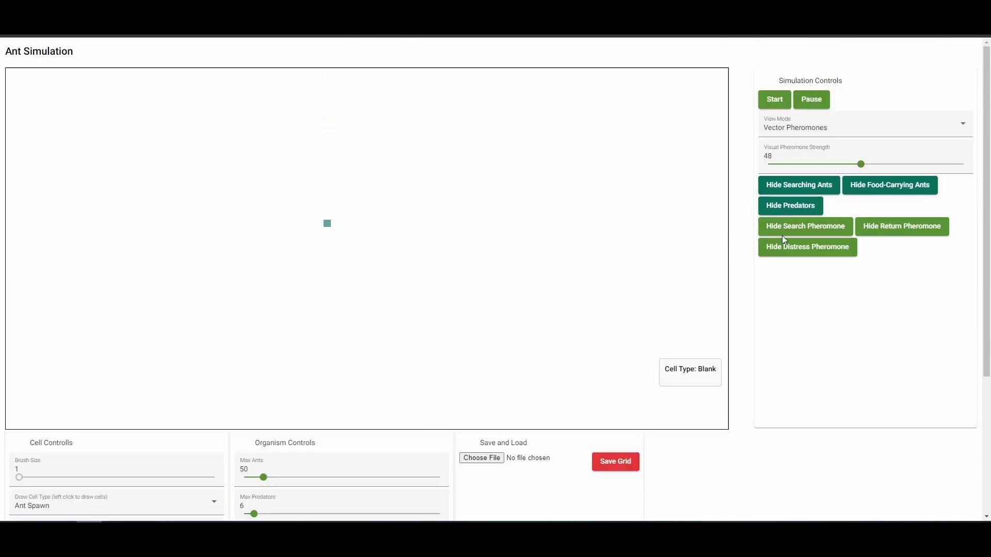
{"action": "left_click", "coordinate": [818, 128]}
{"action": "left_click", "coordinate": [804, 106]}
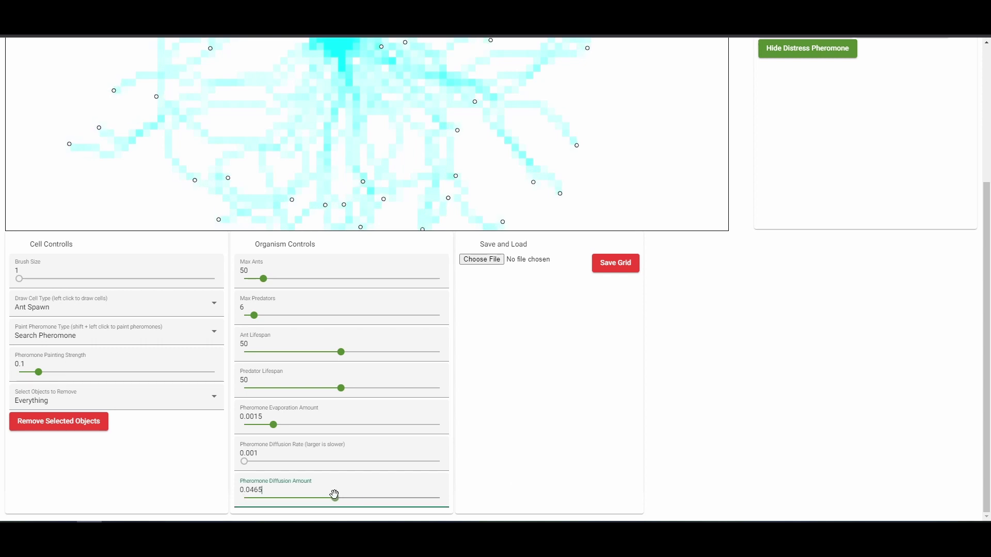
{"action": "scroll", "coordinate": [516, 361], "scroll_direction": "up", "scroll_amount": 4}
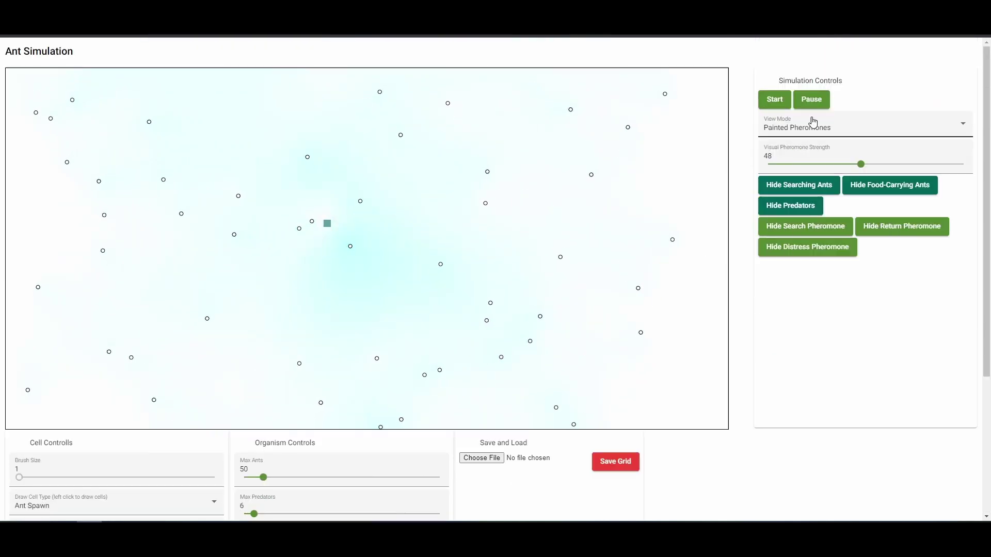
{"action": "scroll", "coordinate": [822, 267], "scroll_direction": "down", "scroll_amount": 2}
{"action": "scroll", "coordinate": [822, 267], "scroll_direction": "down", "scroll_amount": 2}
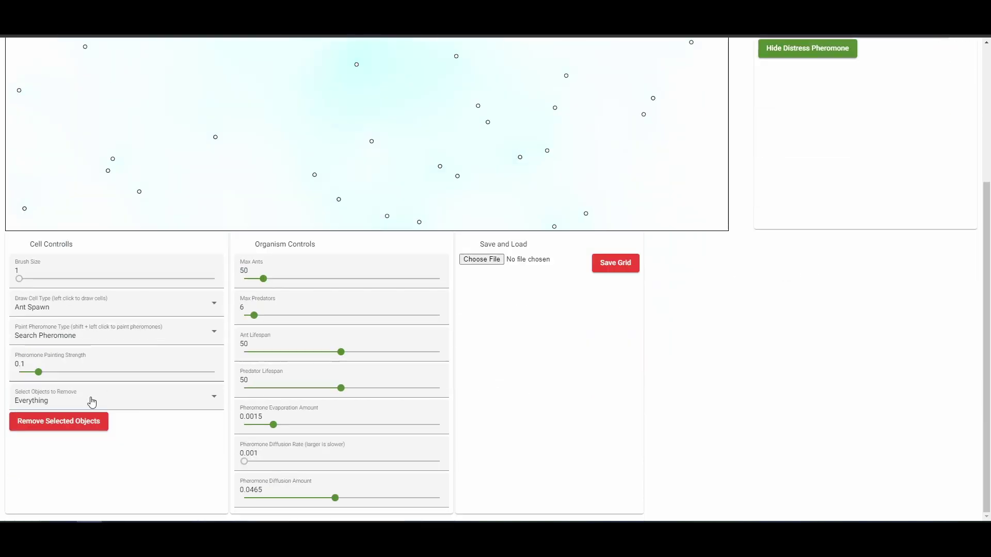
Remove Selected Objects to clear the grid, leaving diffusion amount at 0.0055.
{"action": "left_click", "coordinate": [54, 428]}
{"action": "scroll", "coordinate": [199, 387], "scroll_direction": "up", "scroll_amount": 4}
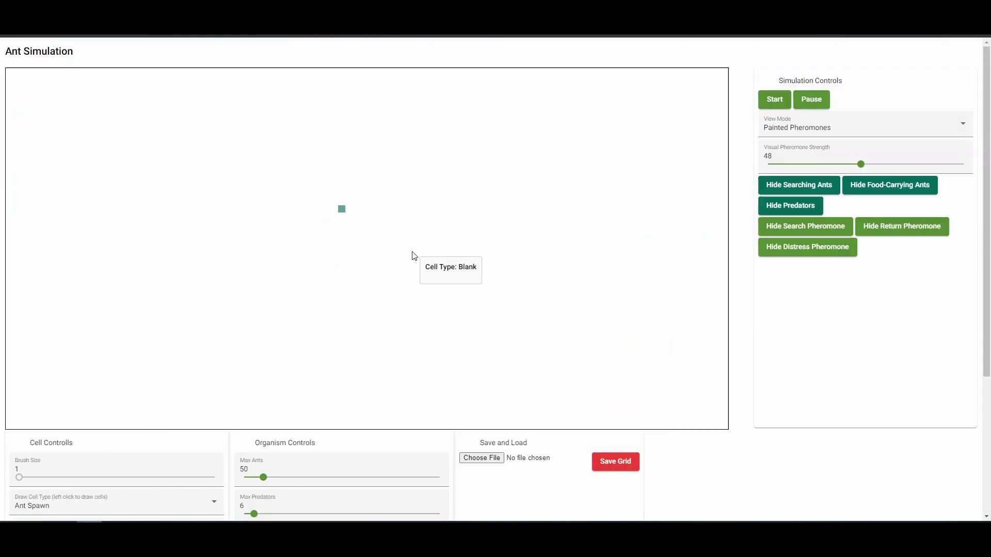
{"action": "scroll", "coordinate": [297, 464], "scroll_direction": "down", "scroll_amount": 4}
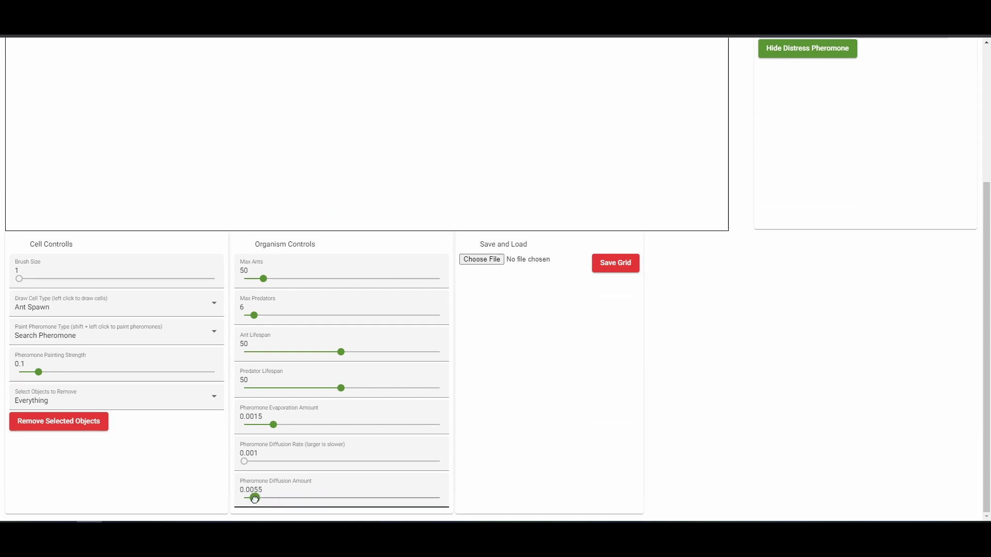
{"action": "scroll", "coordinate": [383, 368], "scroll_direction": "up", "scroll_amount": 4}
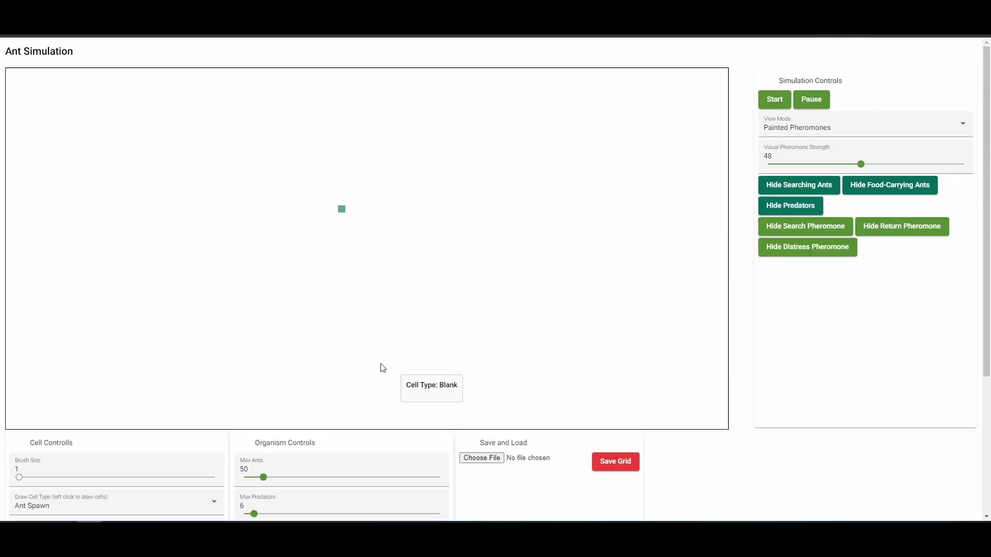